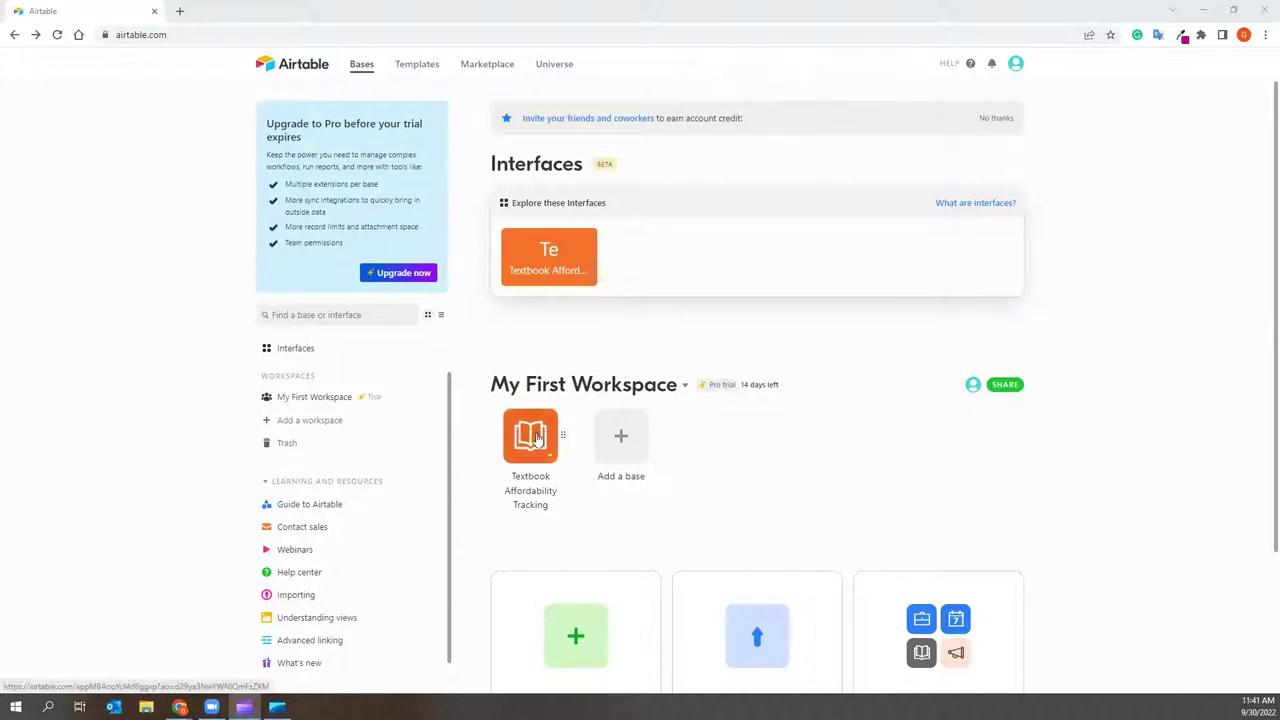
Open the Textbook Affordability Tracking base and look through the Contacts views Faculty by College, Point of Contact and Faculty by Department
left_click(533, 442)
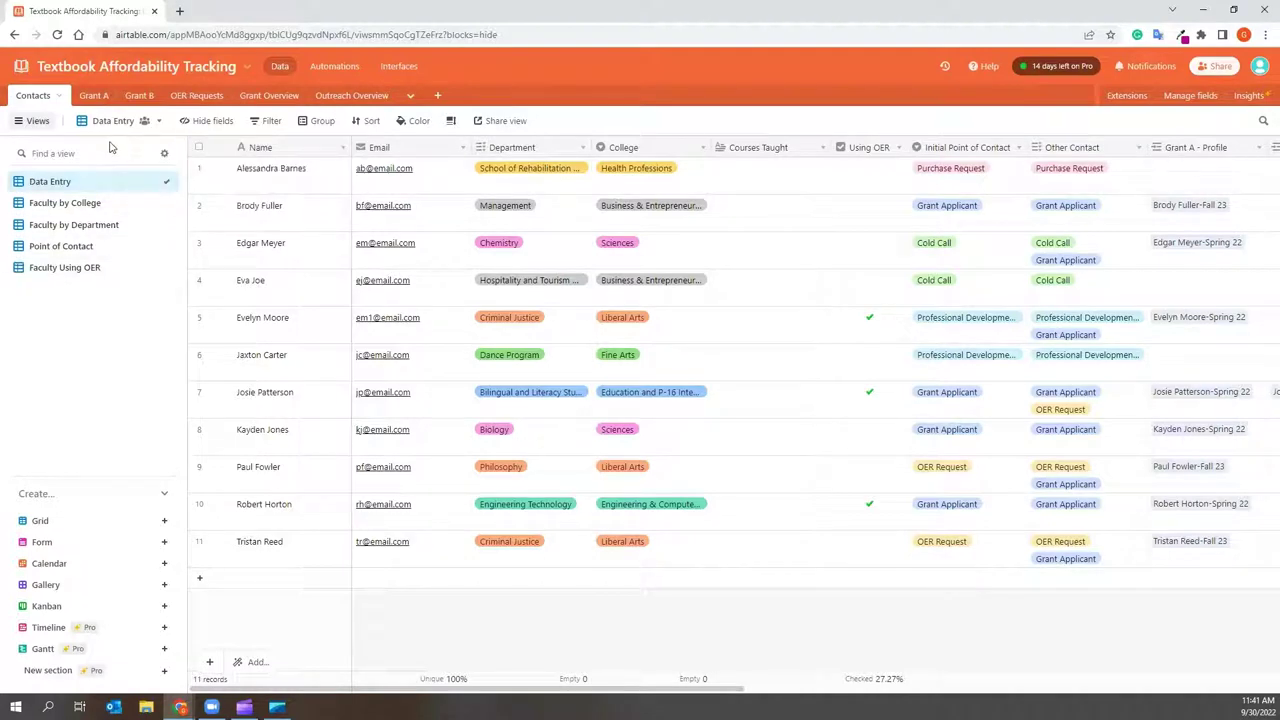
left_click(86, 211)
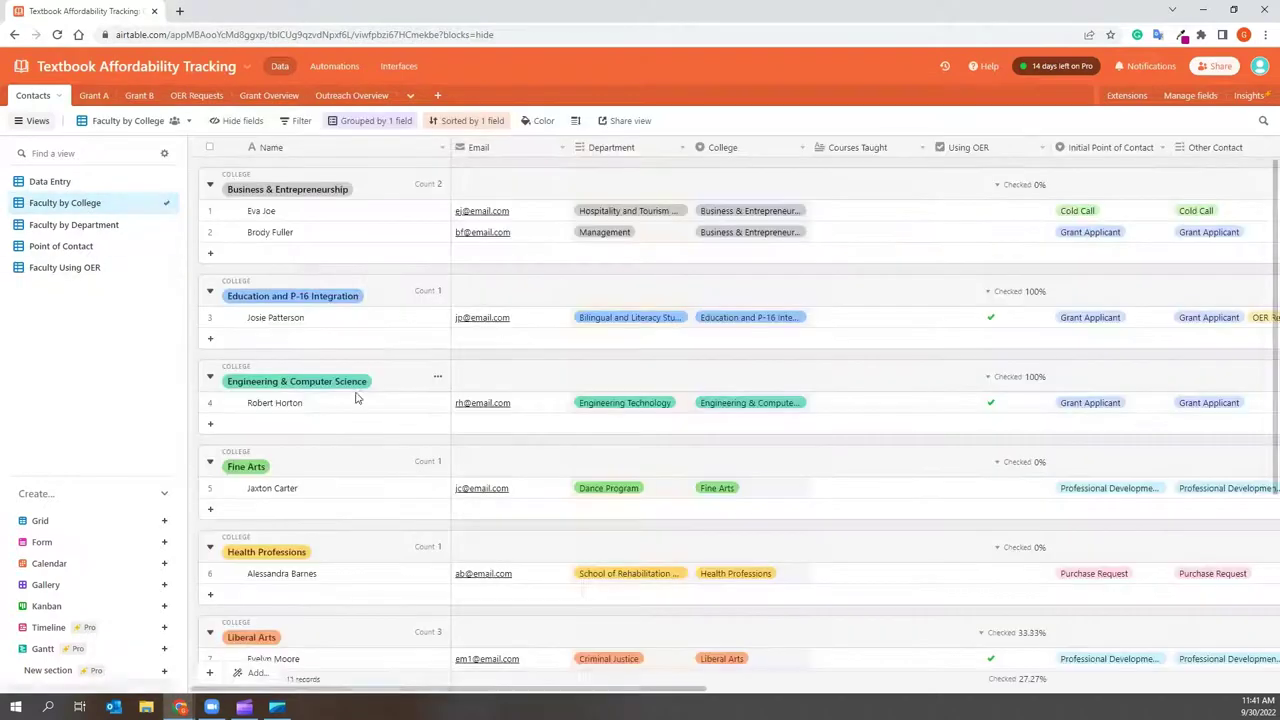
left_click(100, 247)
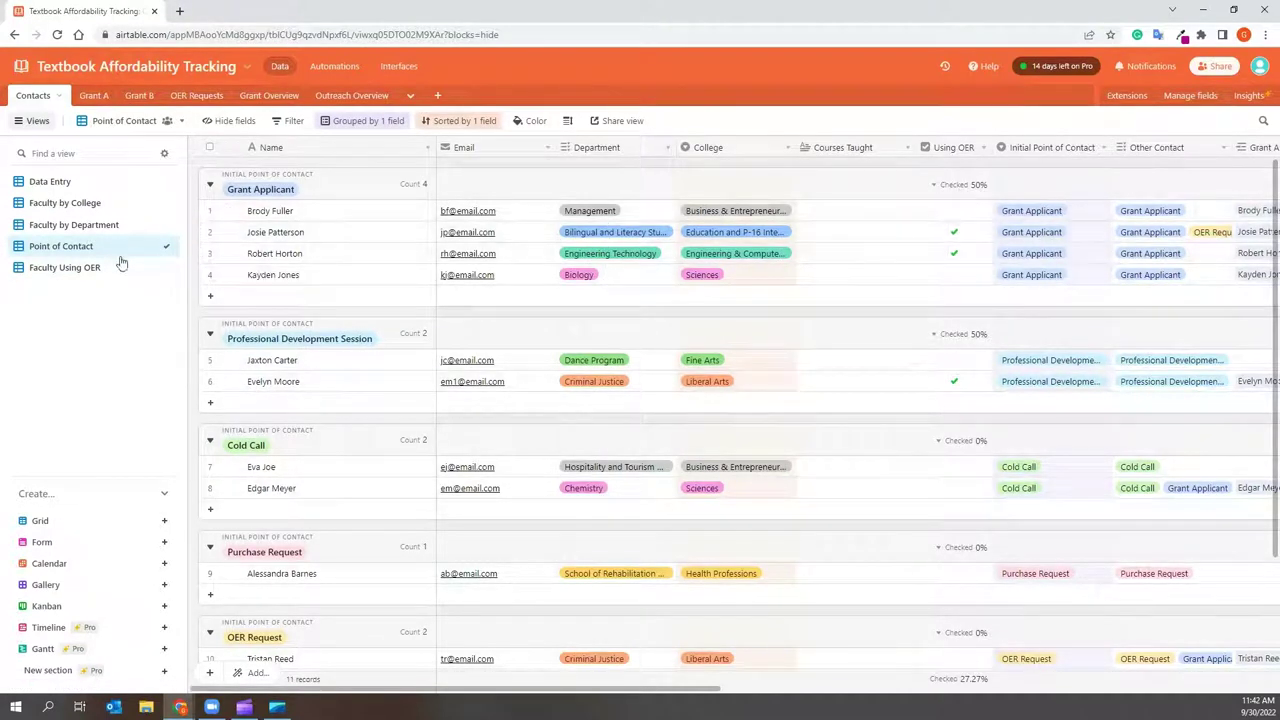
left_click(110, 224)
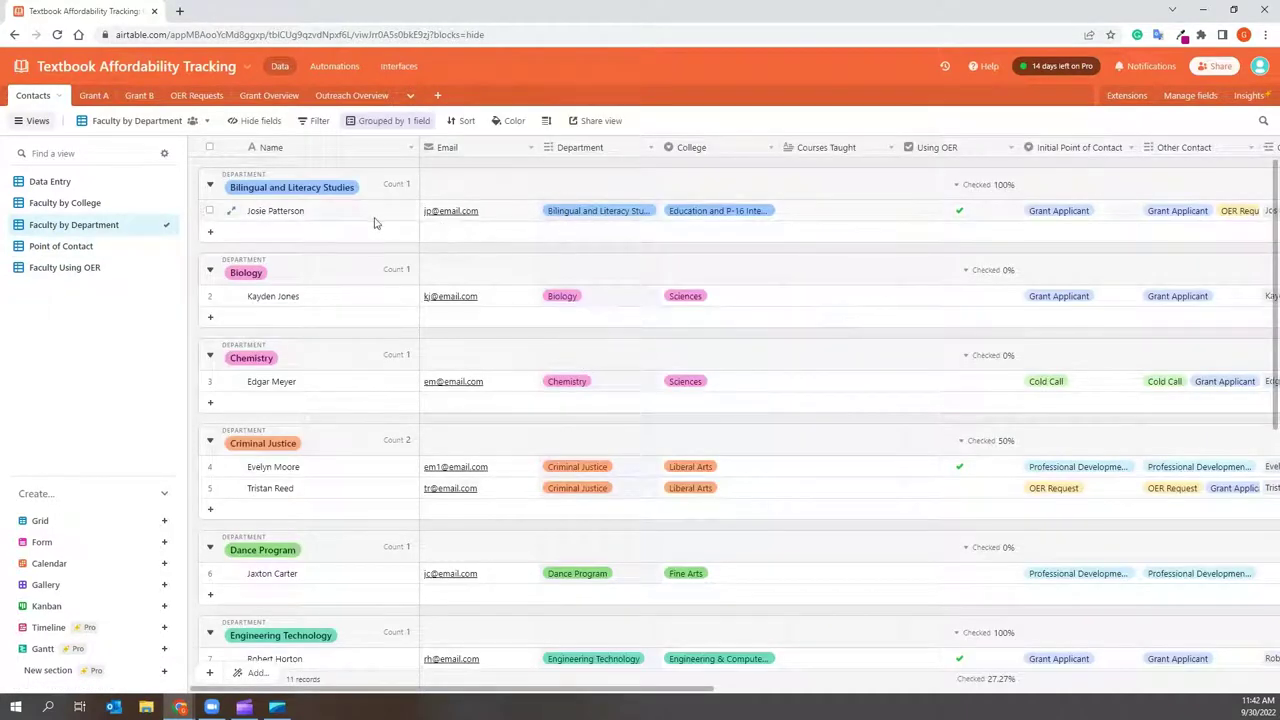
Add a record in the Contacts Data Entry view with name "Name", email "email" and department Civil Engineering
left_click(43, 183)
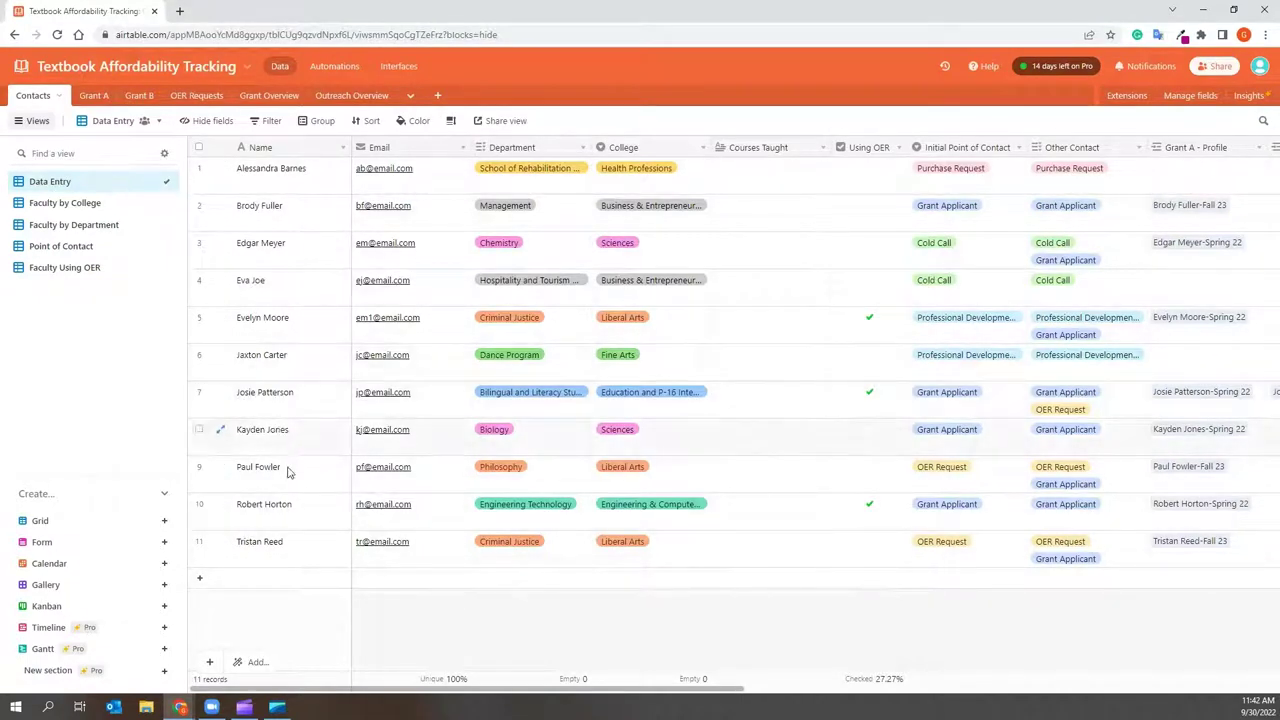
left_click(200, 580)
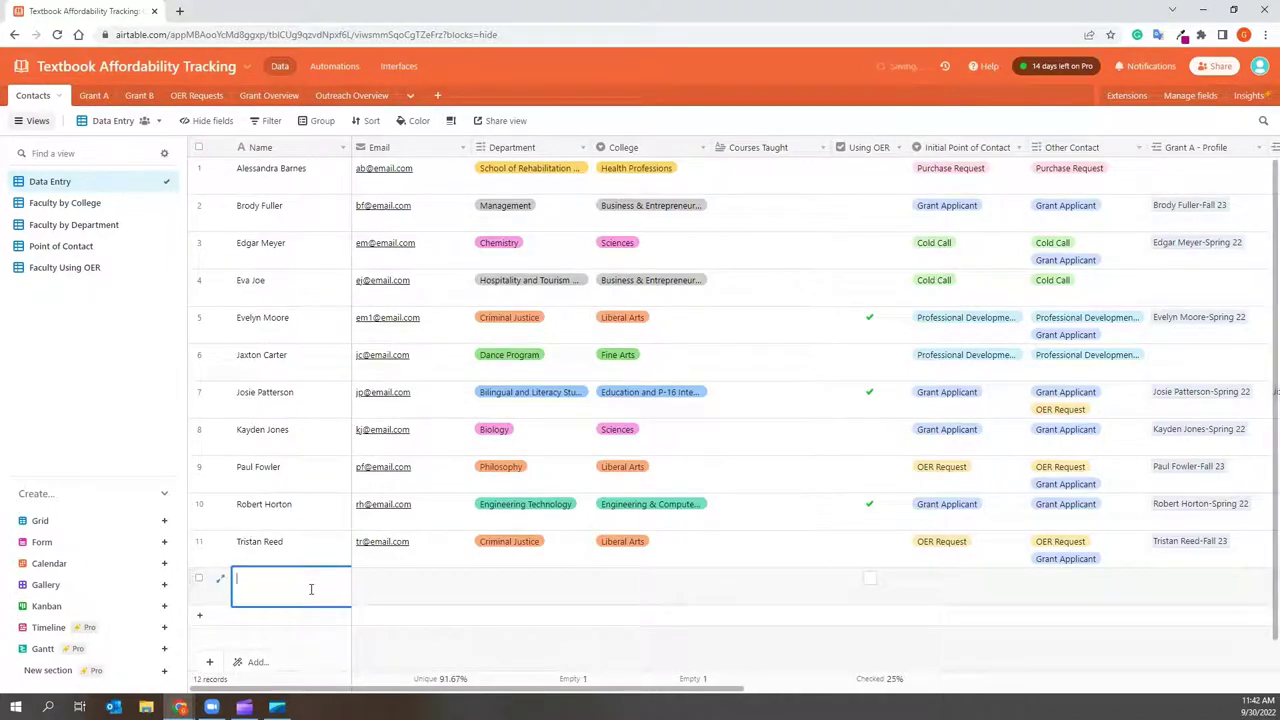
type("Name")
key("Tab")
type("email")
key("Tab")
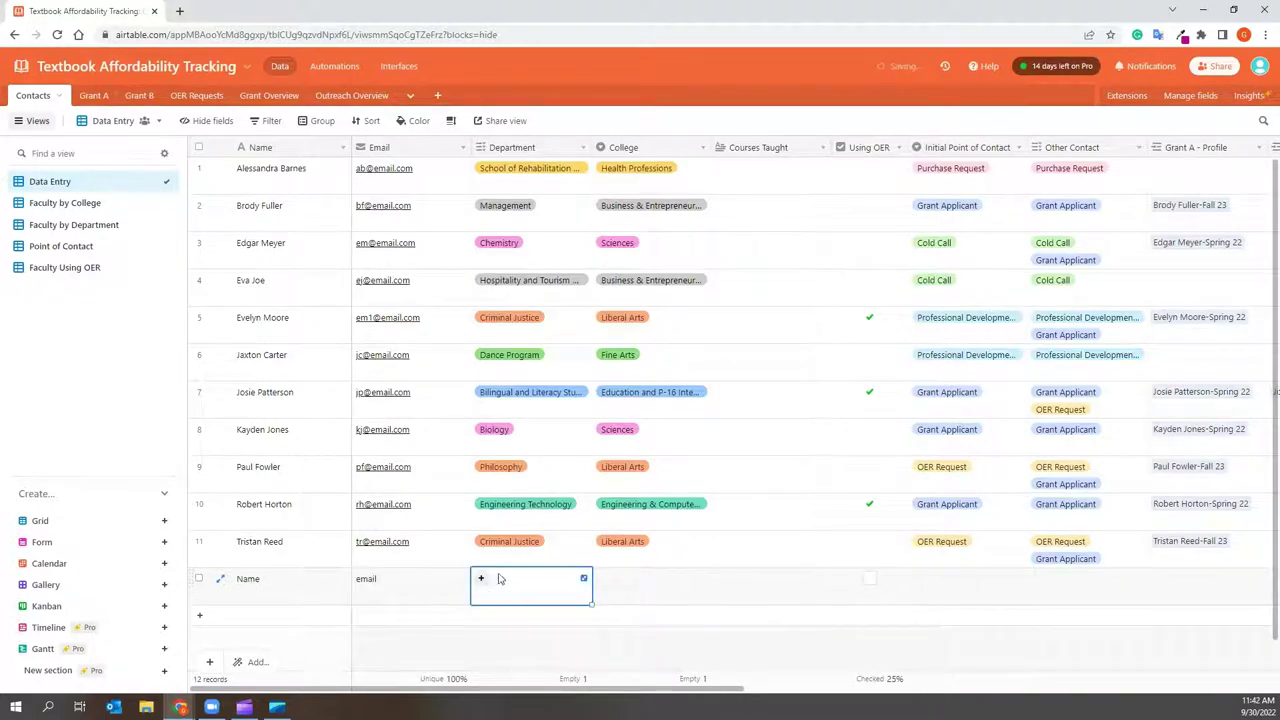
left_click(481, 579)
left_click(514, 536)
left_click(607, 586)
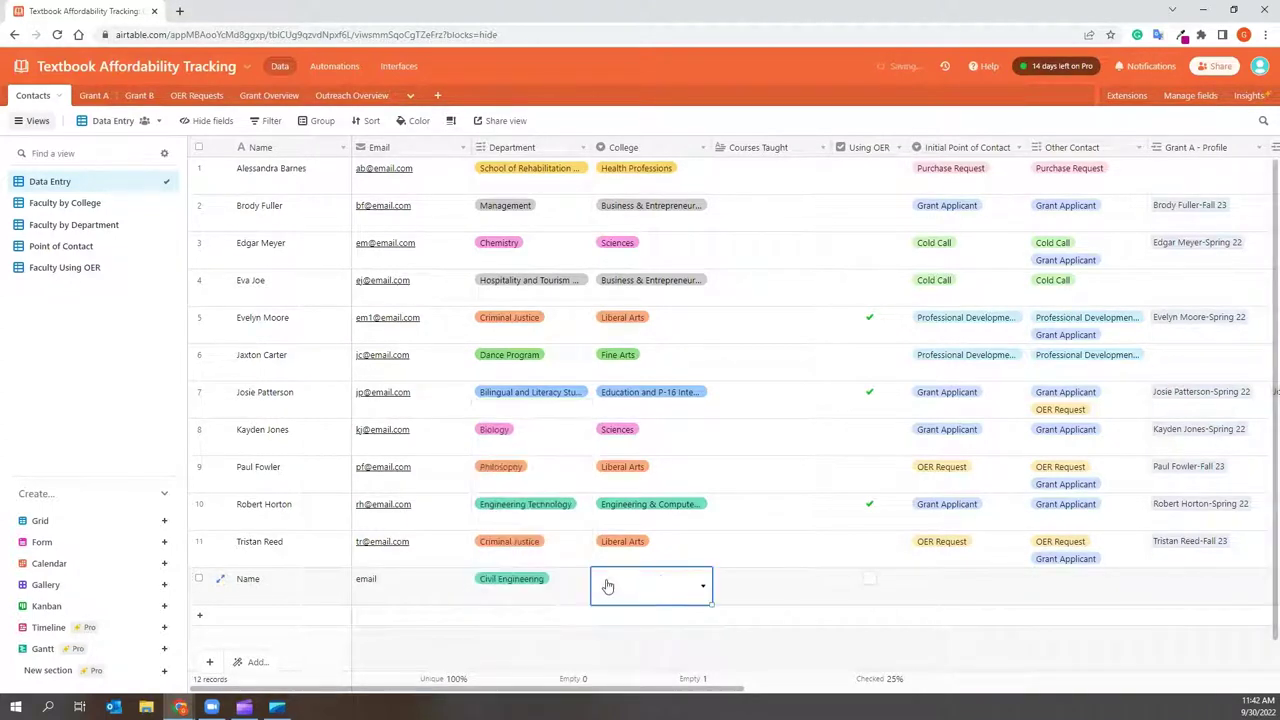
Open the Department field's settings and look through its list of predefined options
double_click(522, 151)
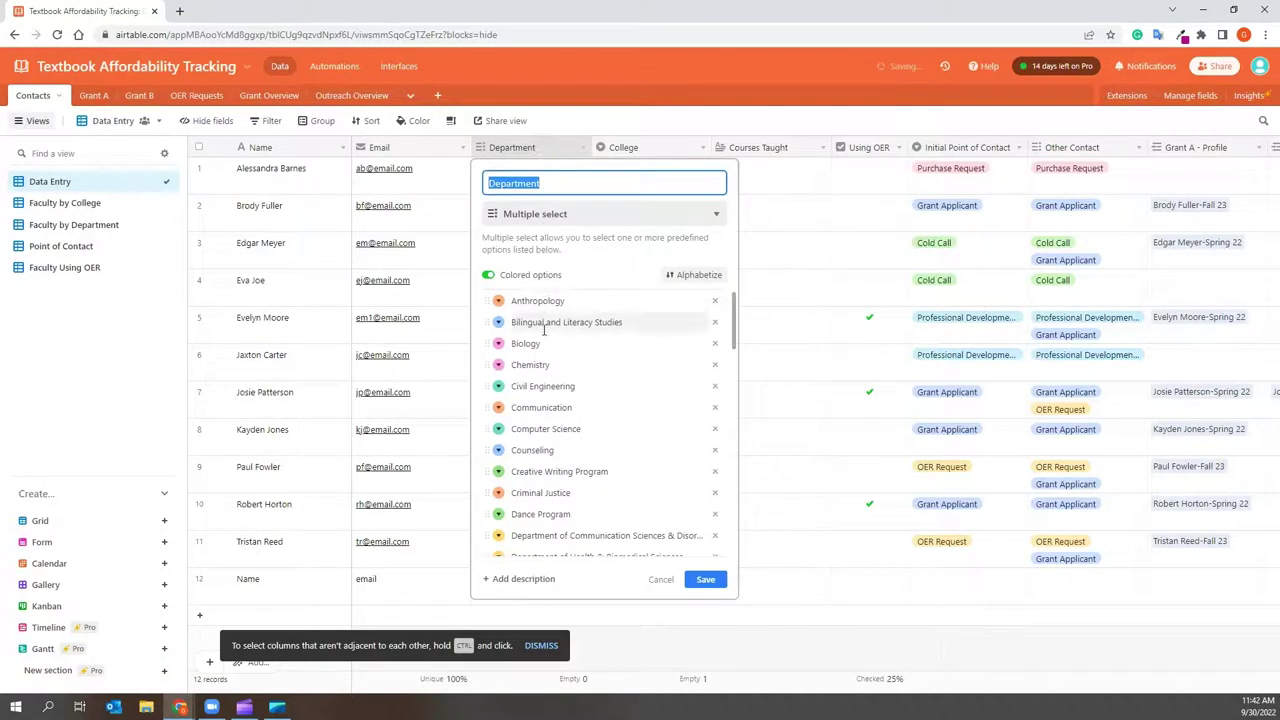
scroll(520, 530, "down", 10)
left_click(521, 548)
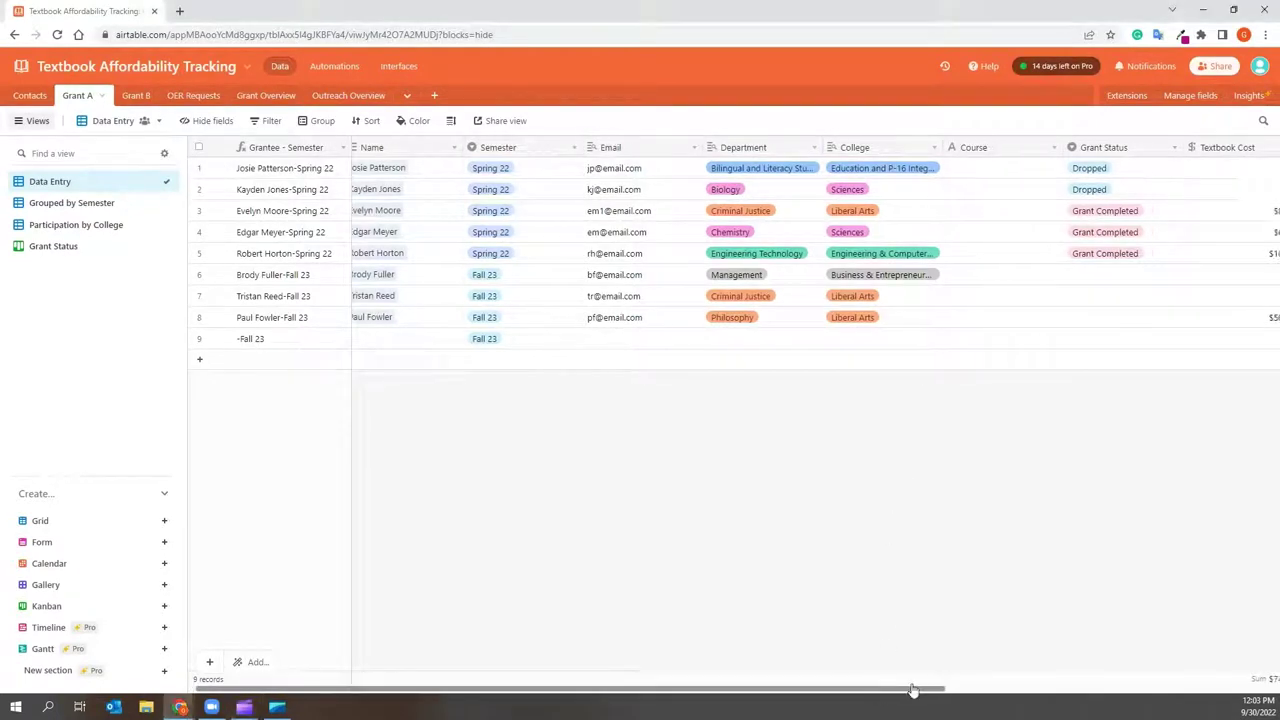
Look across the columns of the Grant A table in its Data Entry view
scroll(1000, 662, "right", 5)
scroll(1180, 662, "right", 2)
scroll(1200, 662, "left", 6)
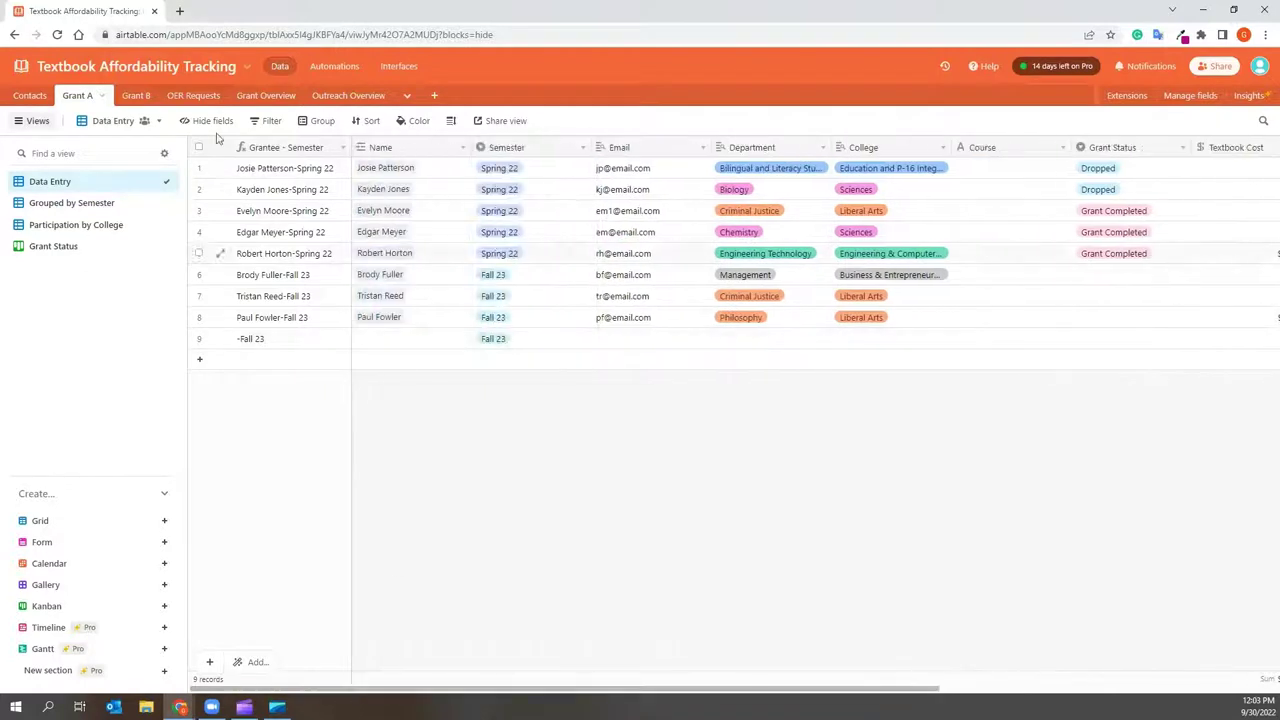
In Grant A's Grouped by Semester view, give the fourth Spring 22 record a textbook cost of $50 and an enrollment of 100
left_click(72, 205)
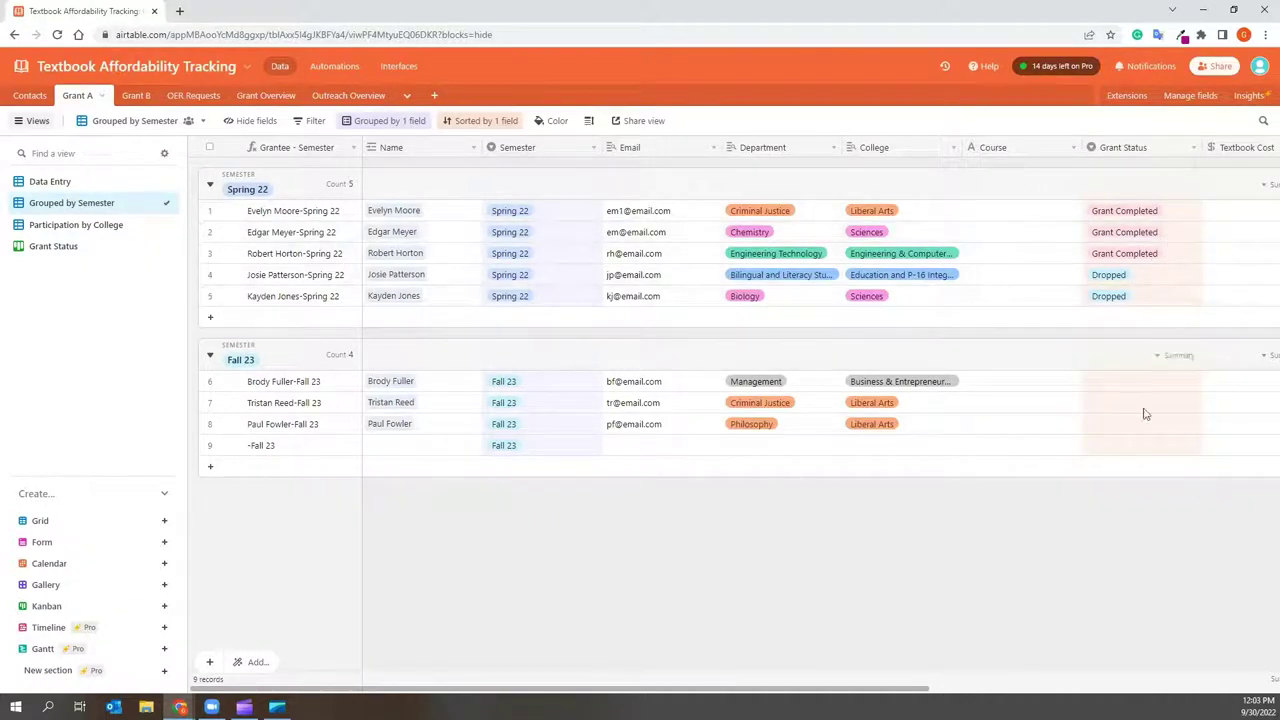
left_click_drag(930, 684, 1218, 652)
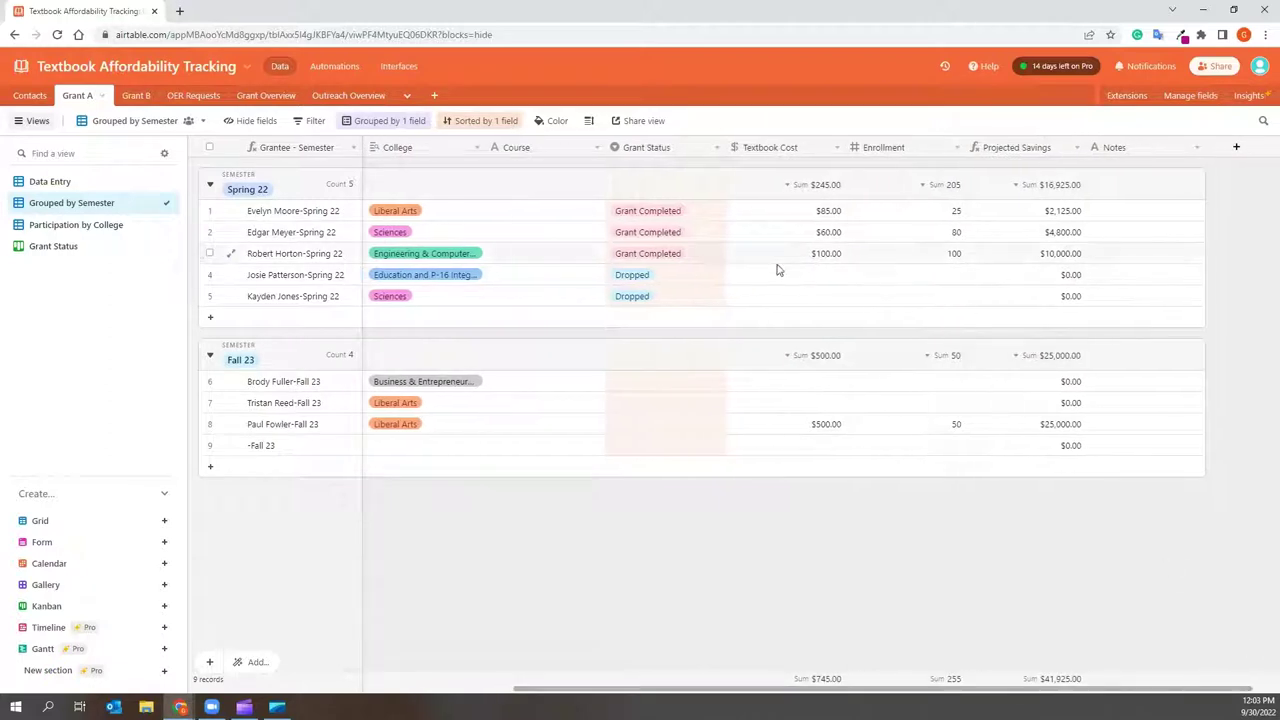
left_click(805, 285)
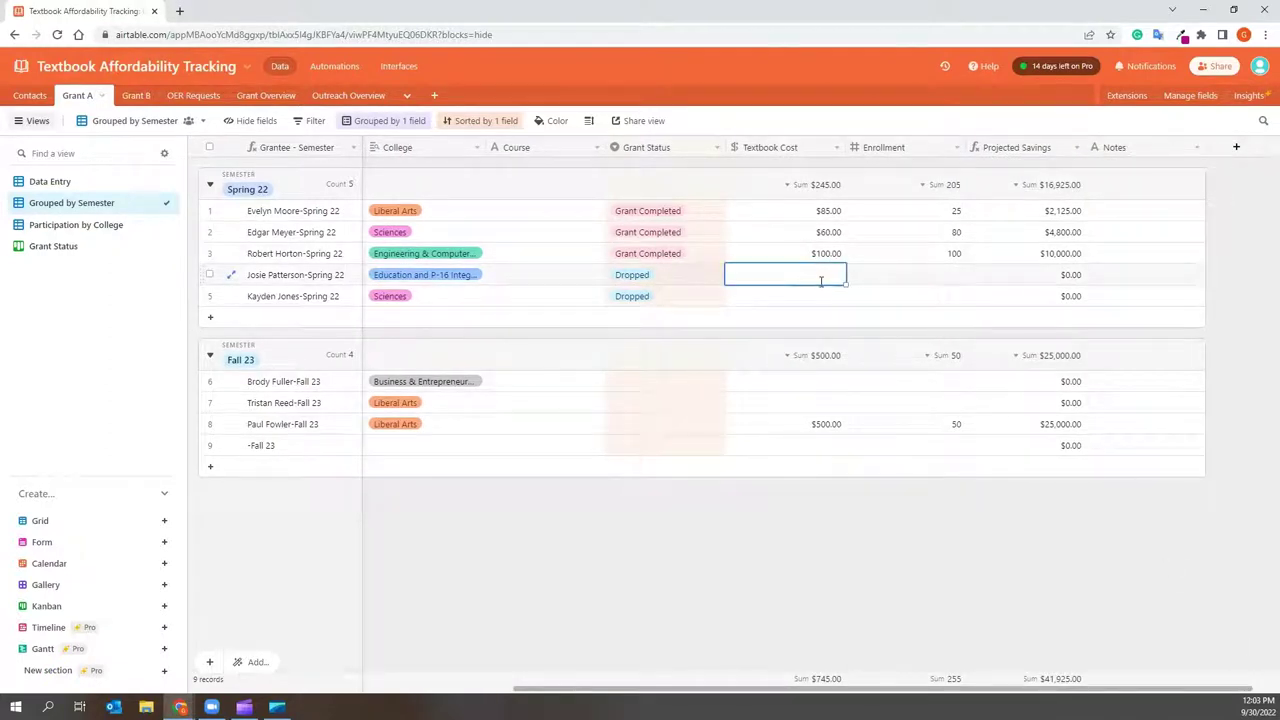
type("50")
key("Tab")
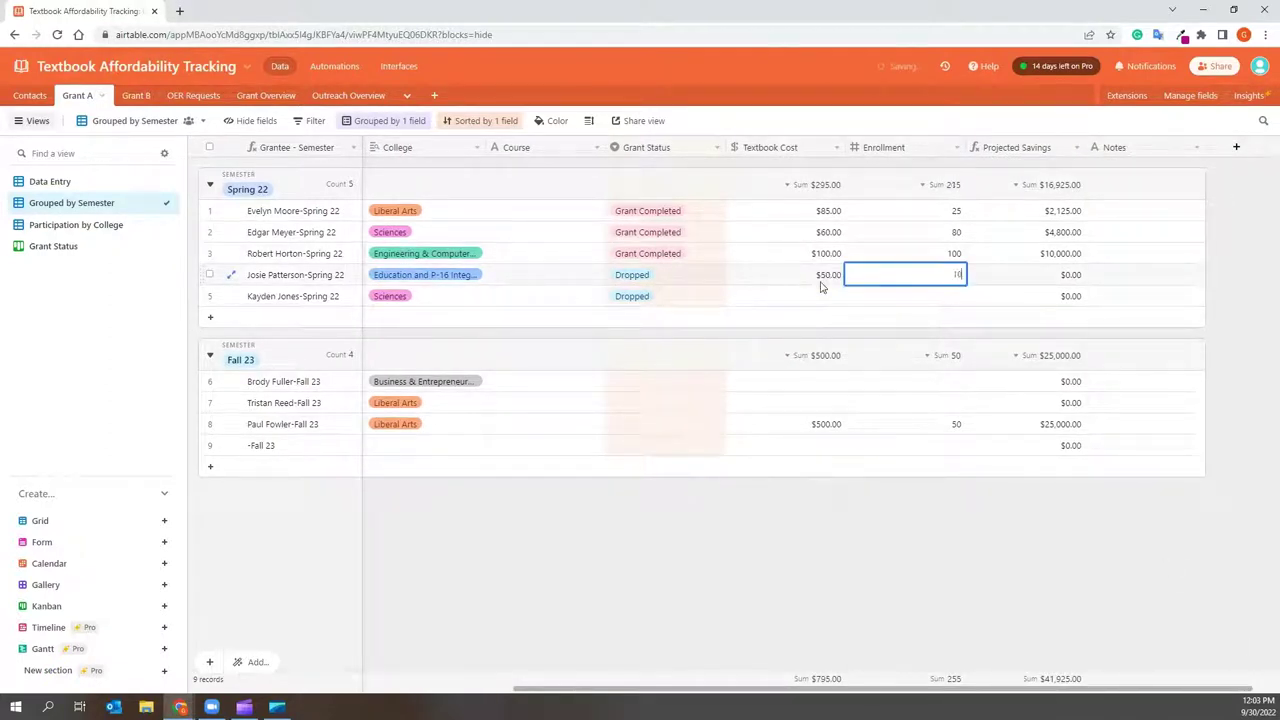
key("Tab")
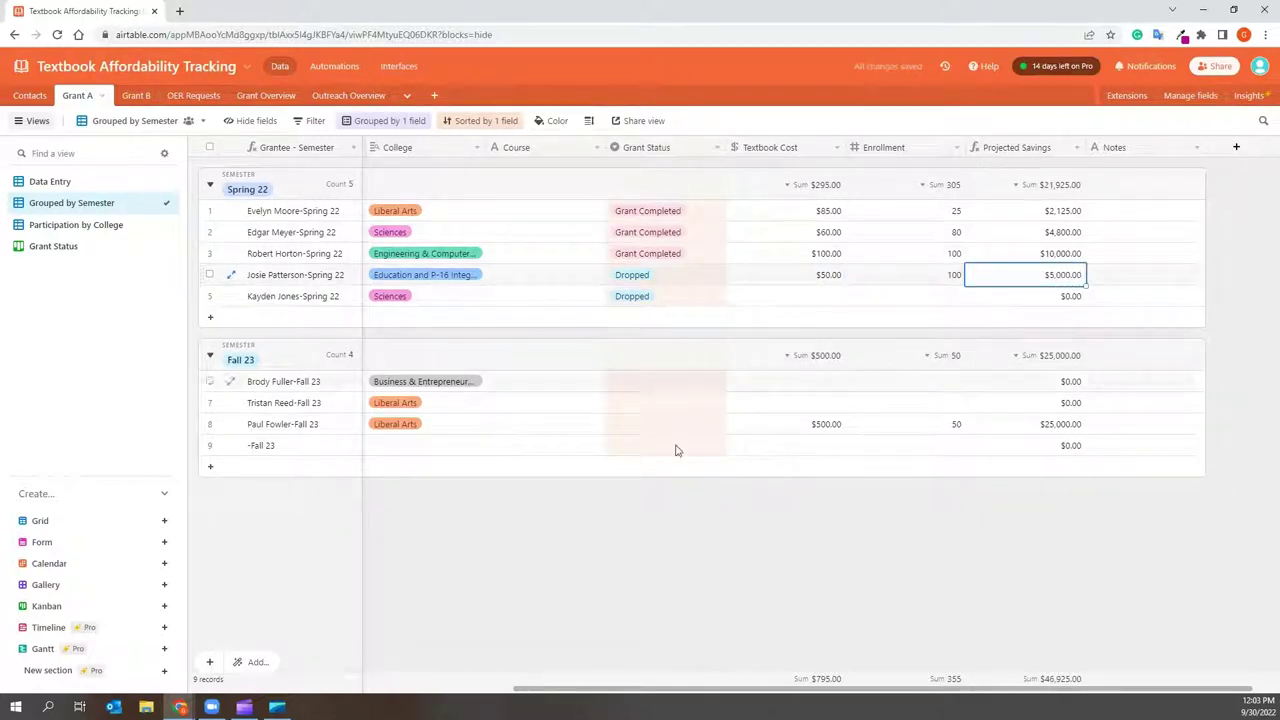
Link the nameless Fall 23 record to a newly created contact called "New Contact"
left_click_drag(695, 690, 224, 700)
left_click(403, 452)
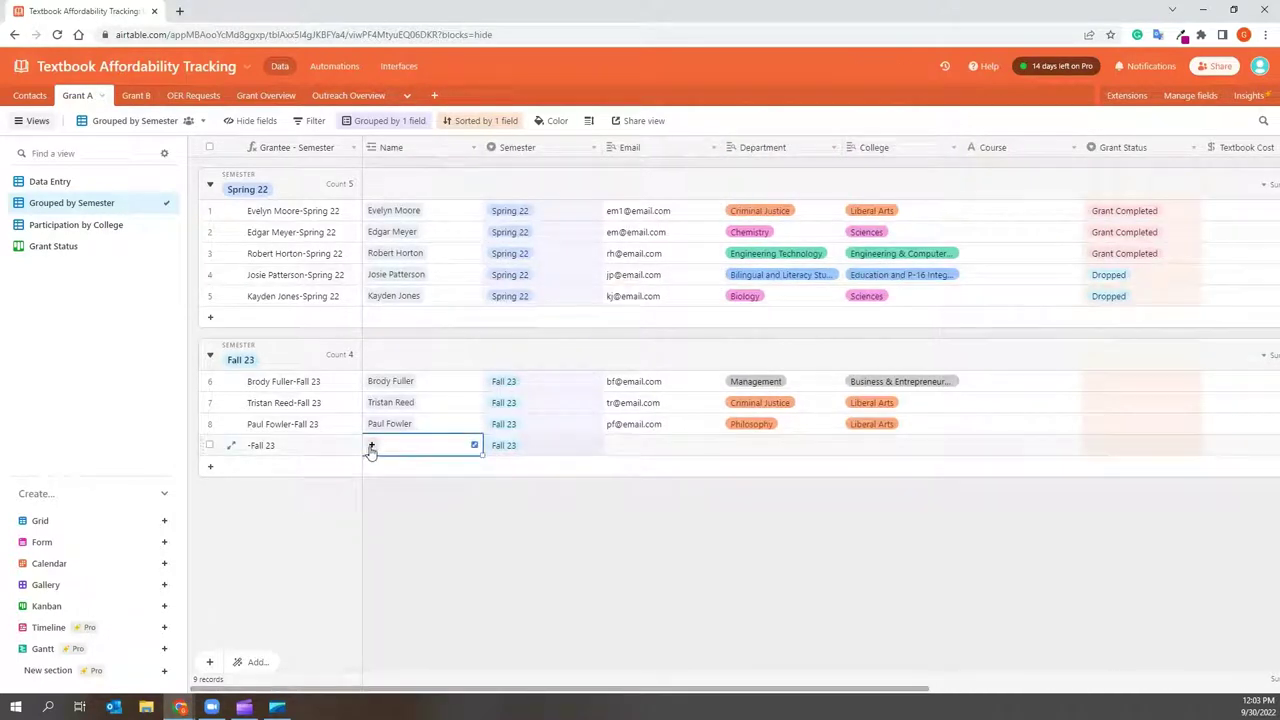
left_click(371, 447)
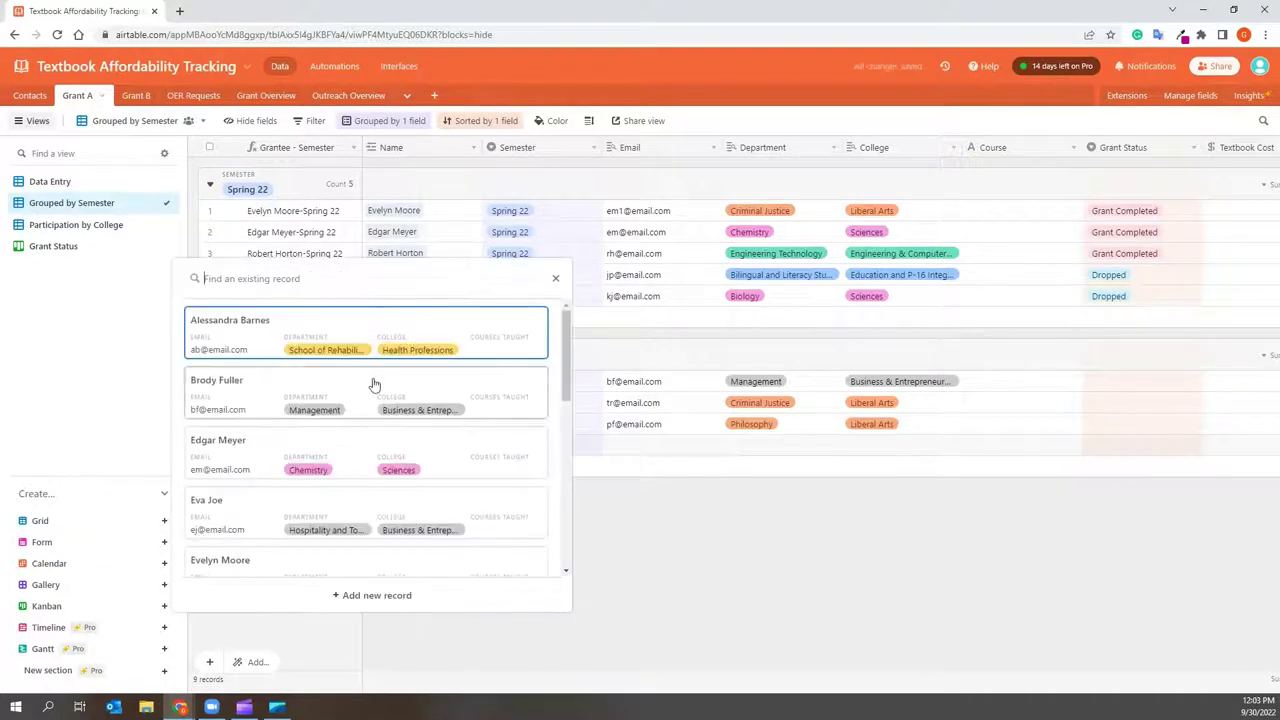
scroll(383, 450, "down", 4)
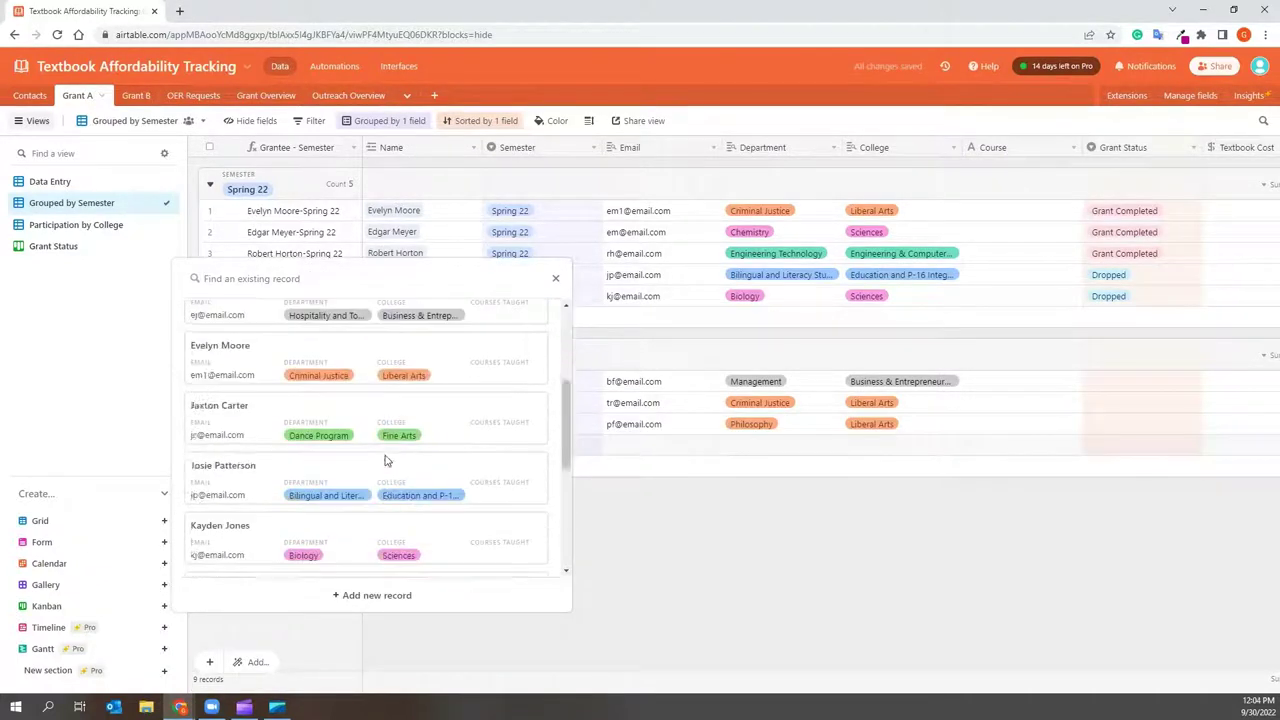
scroll(386, 458, "up", 5)
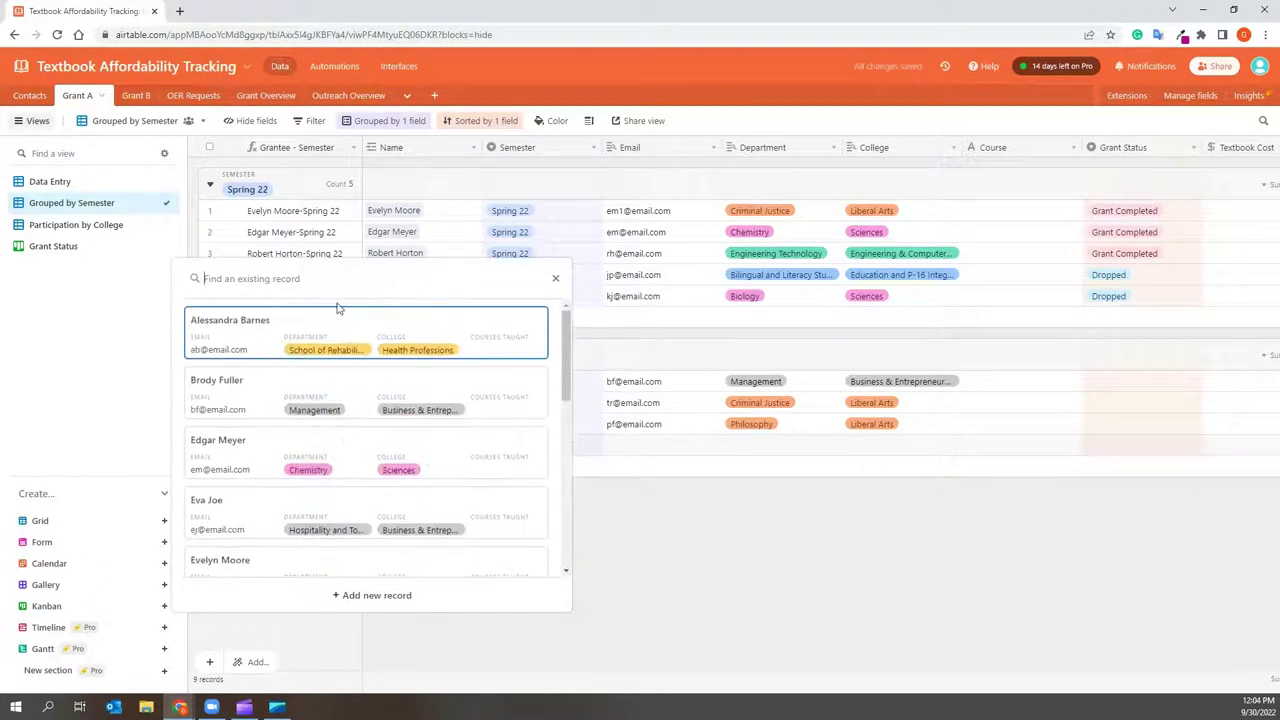
type("New Contact")
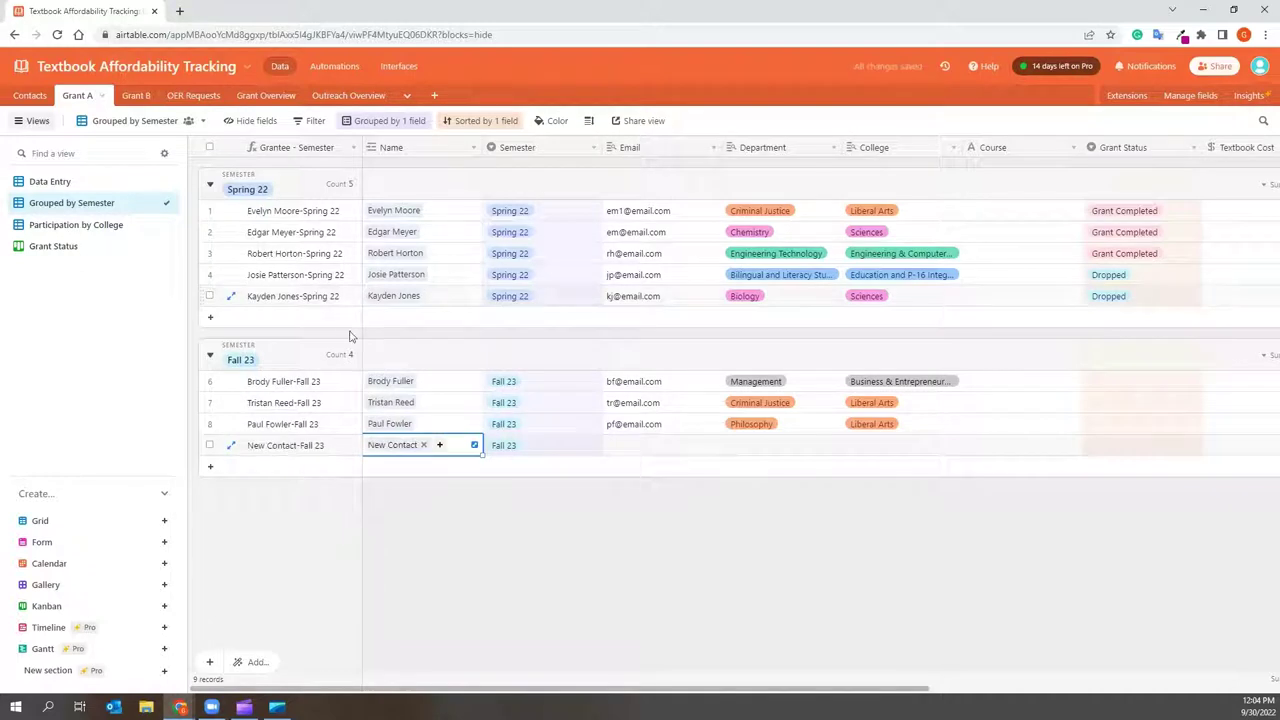
Open the linked New Contact record, enter "email" as its email, and close the record
left_click(389, 447)
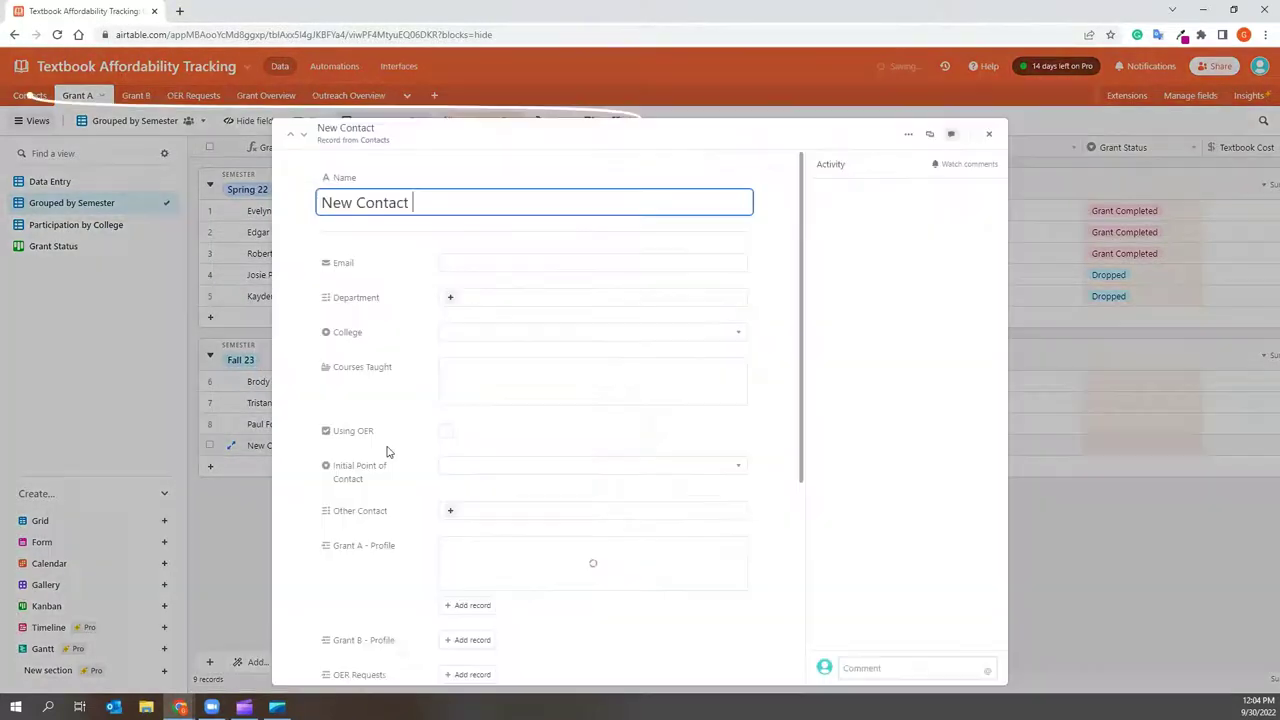
left_click(477, 262)
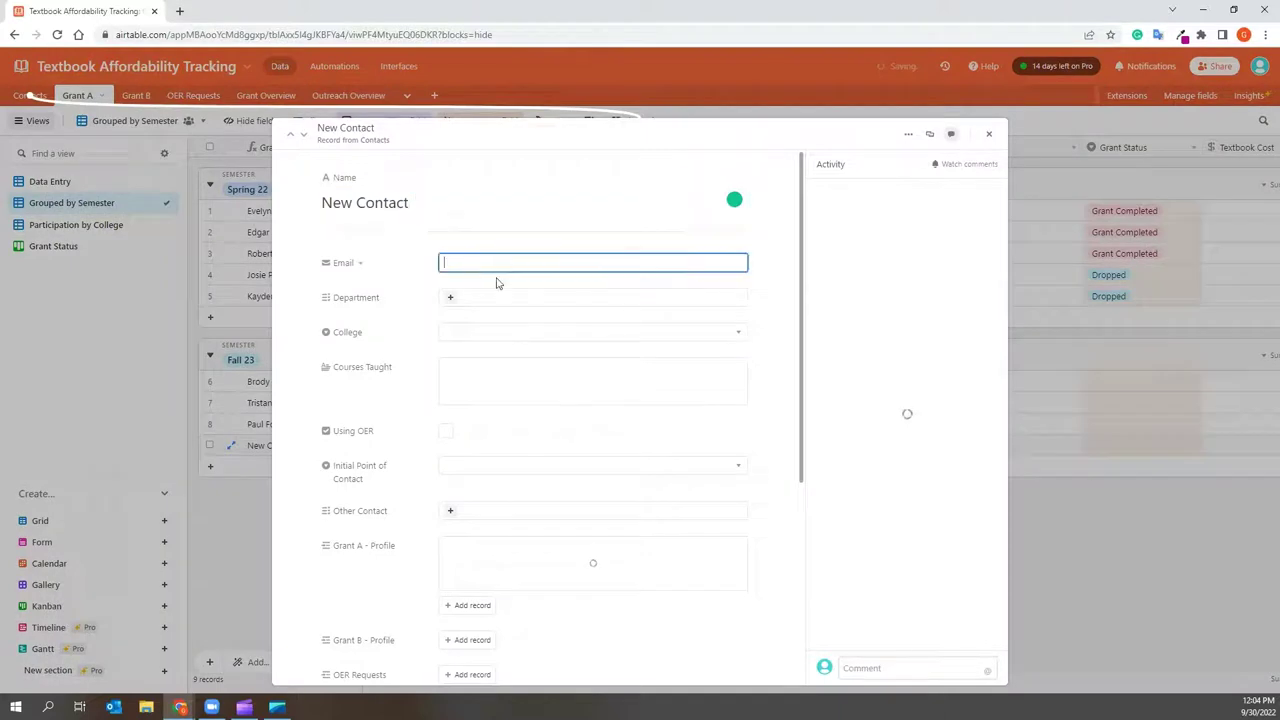
type("email")
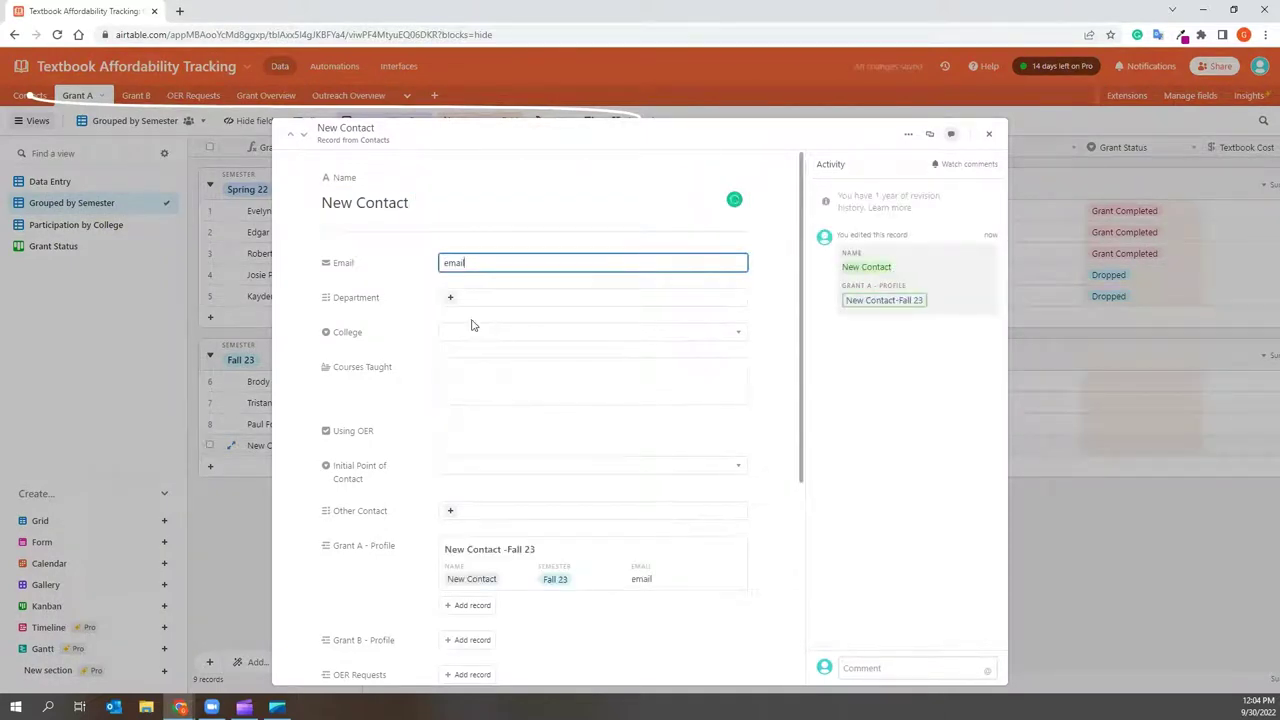
left_click(449, 303)
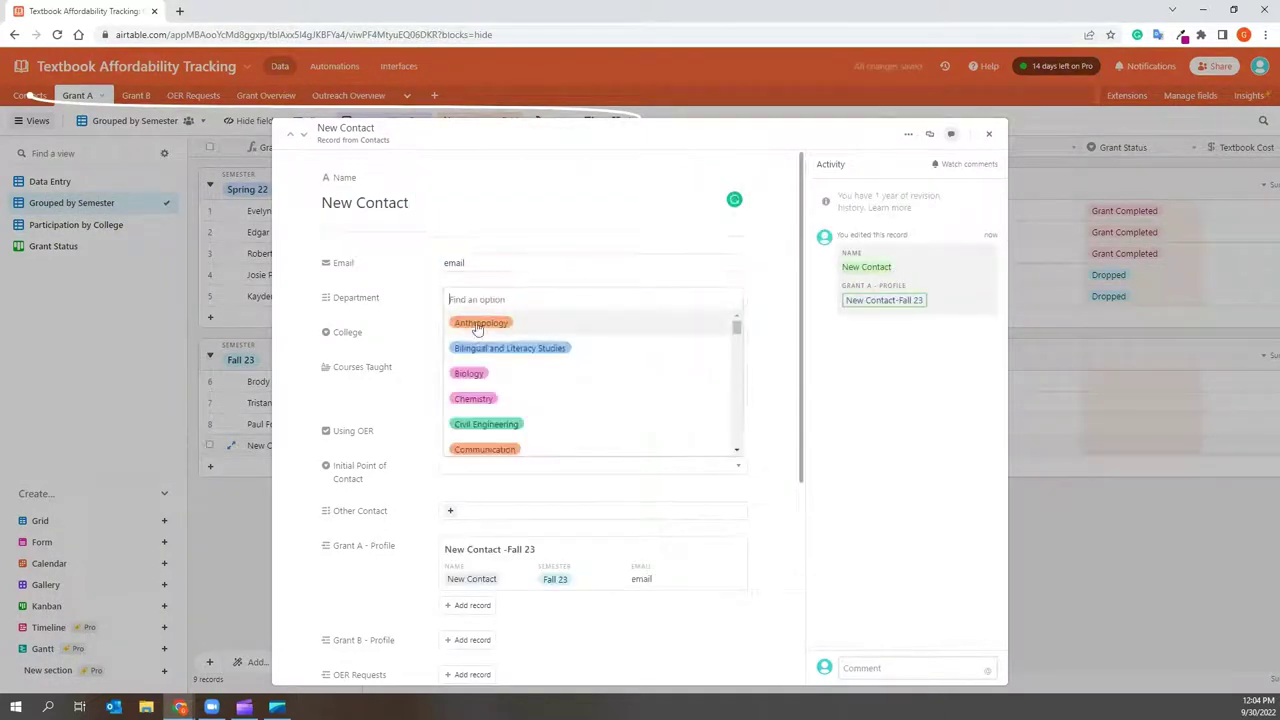
left_click(991, 133)
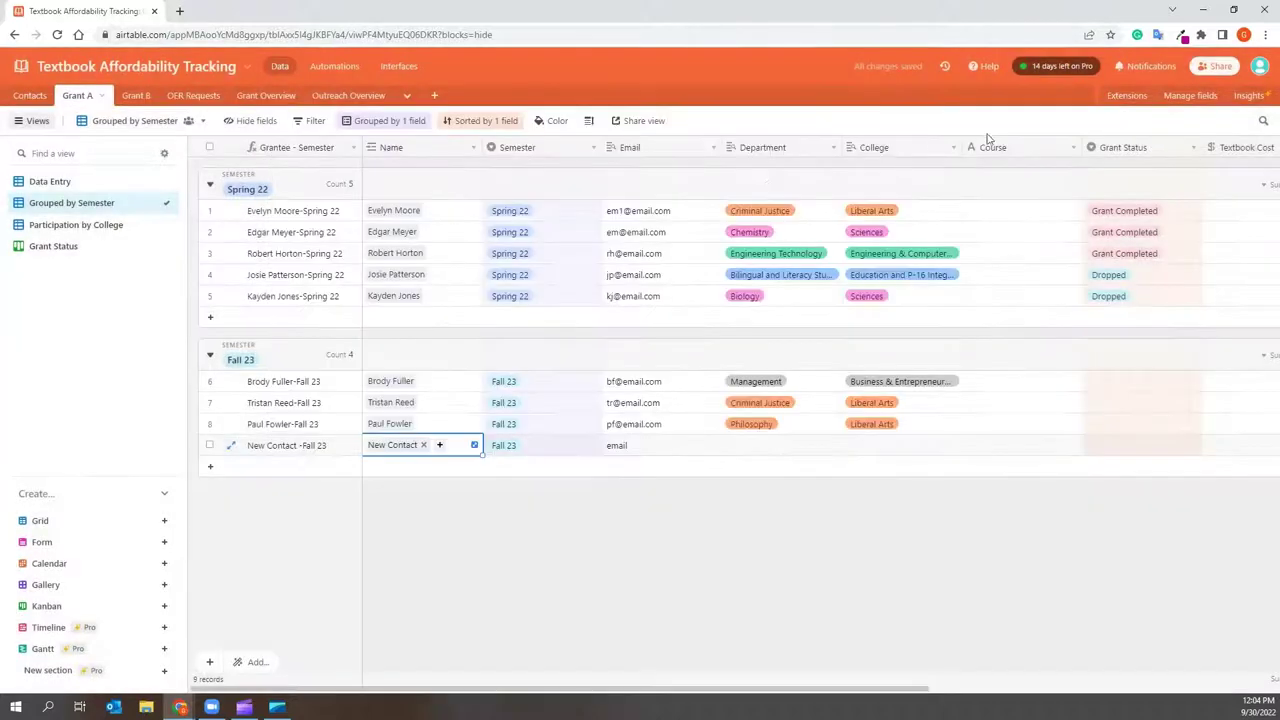
On the Grant Status board, move the Uncategorized cards: first to Received Application, second to Attended Meeting, remaining two to In Progress
left_click(71, 250)
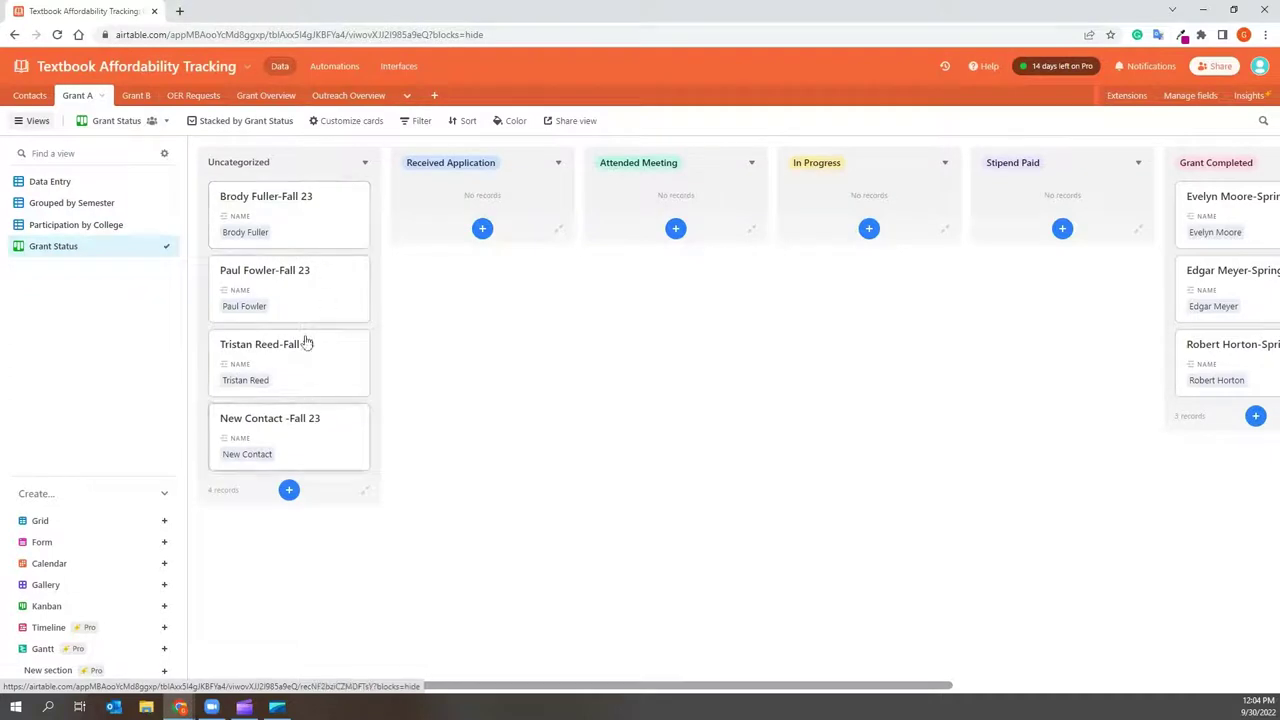
left_click_drag(321, 231, 482, 232)
left_click_drag(289, 218, 690, 228)
left_click_drag(269, 221, 851, 214)
left_click_drag(435, 254, 886, 283)
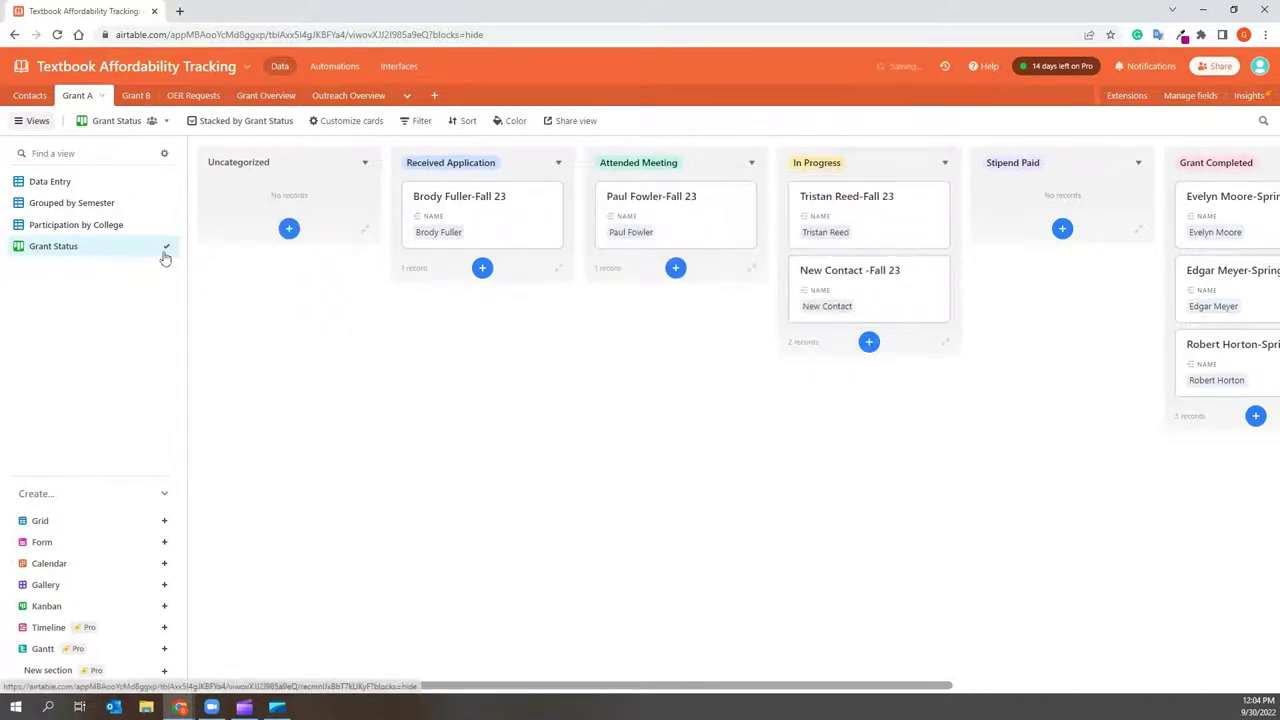
Review Grant A in the Grouped by Semester view and look across the Grant B table's Data Entry columns
left_click(107, 205)
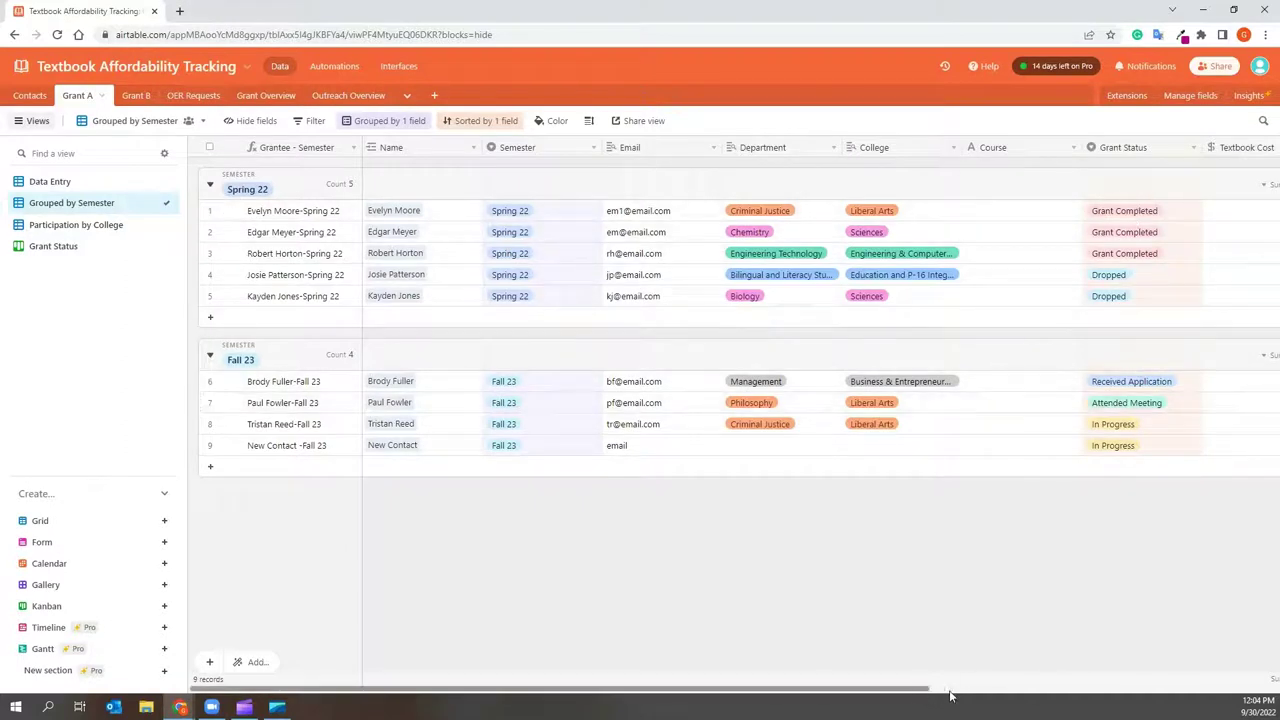
scroll(965, 695, "right", 8)
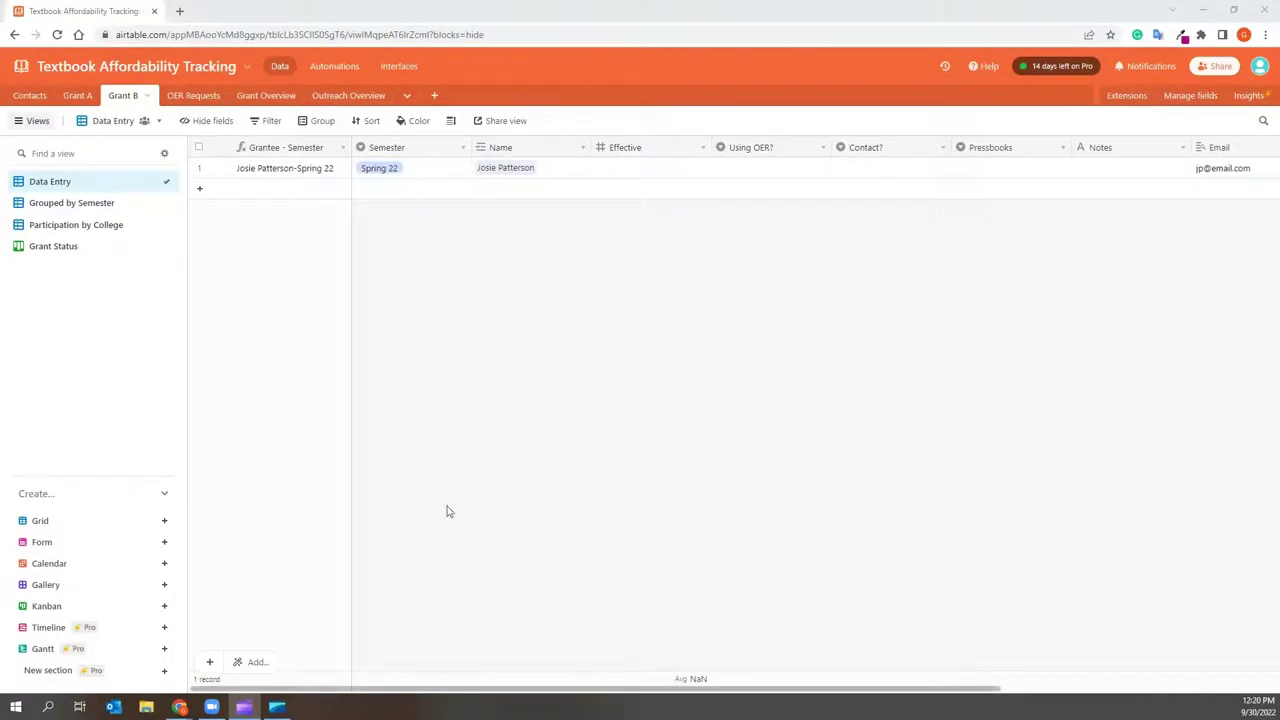
scroll(700, 400, "right", 10)
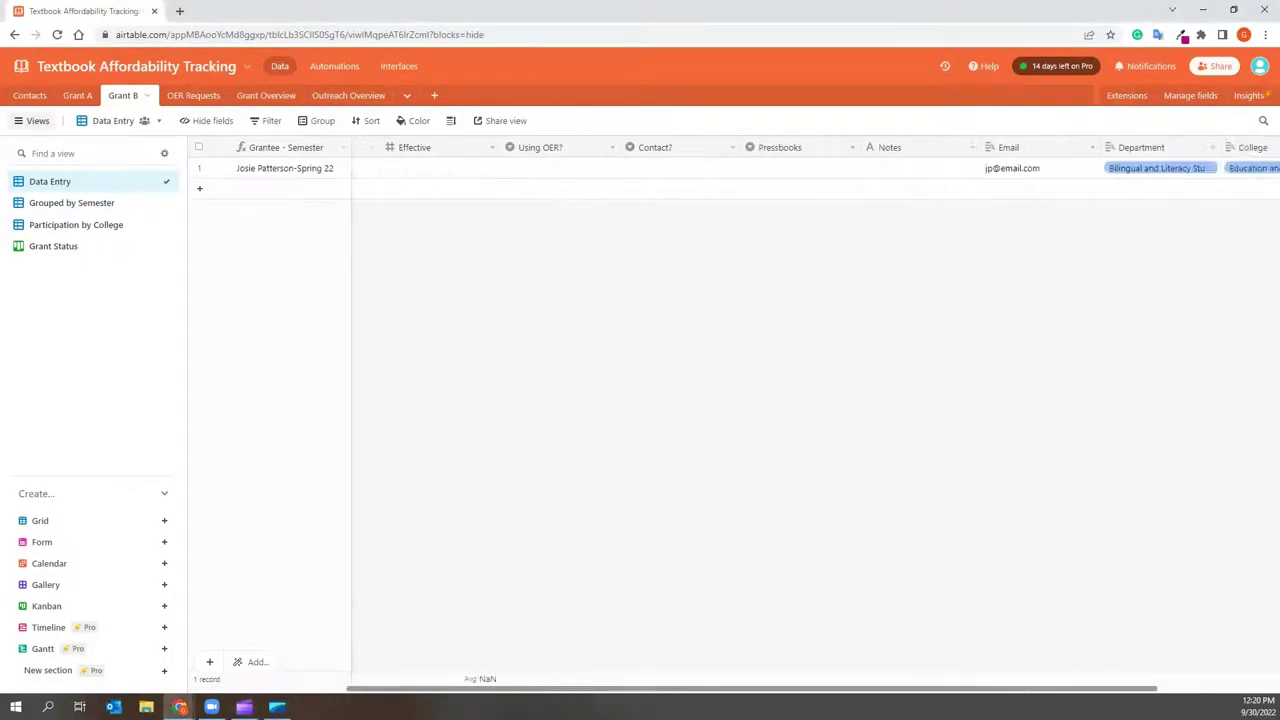
scroll(629, 690, "left", 10)
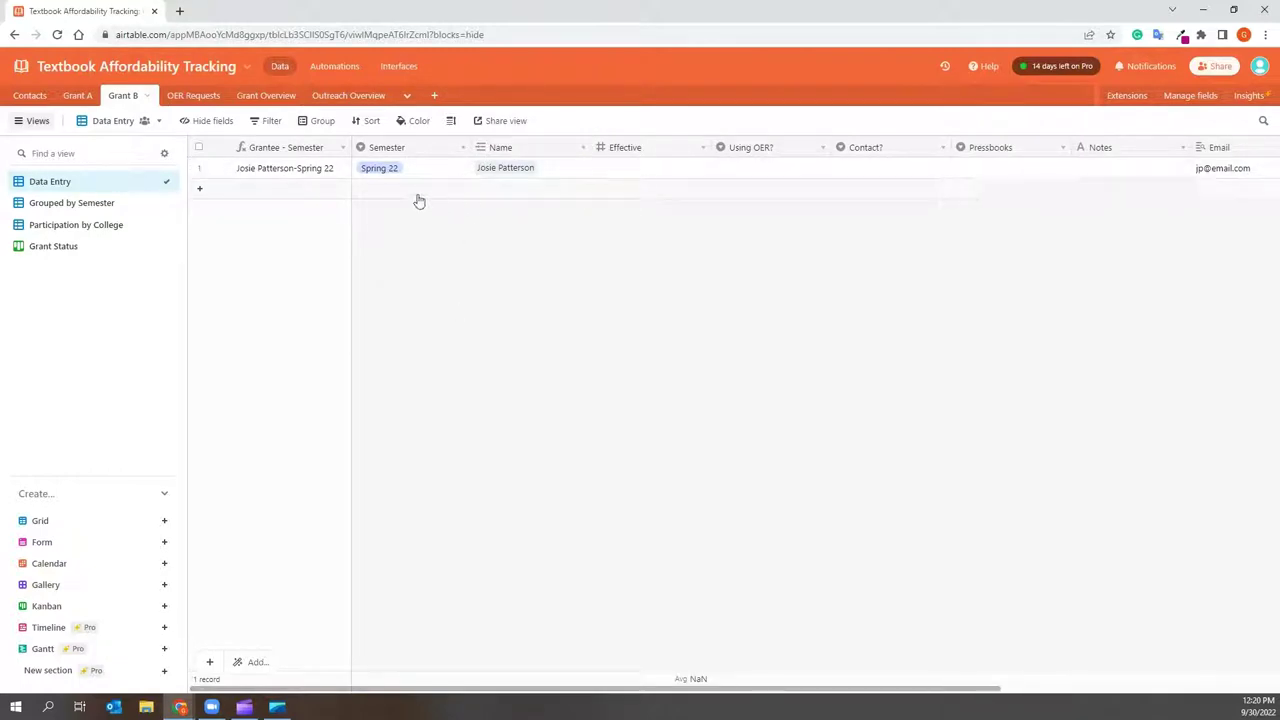
Add a record to the Grant B Data Entry view and paste the copied survey responses from its Name field, expanding the table to fit
left_click(202, 192)
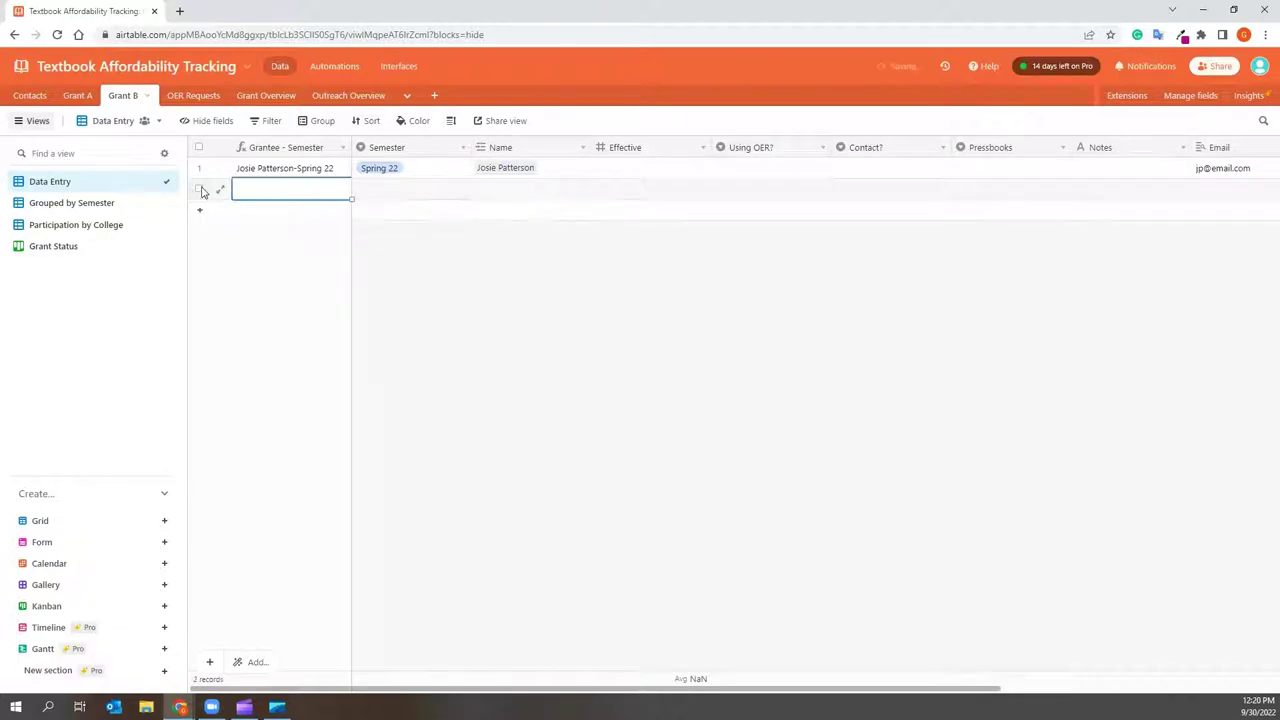
left_click(523, 192)
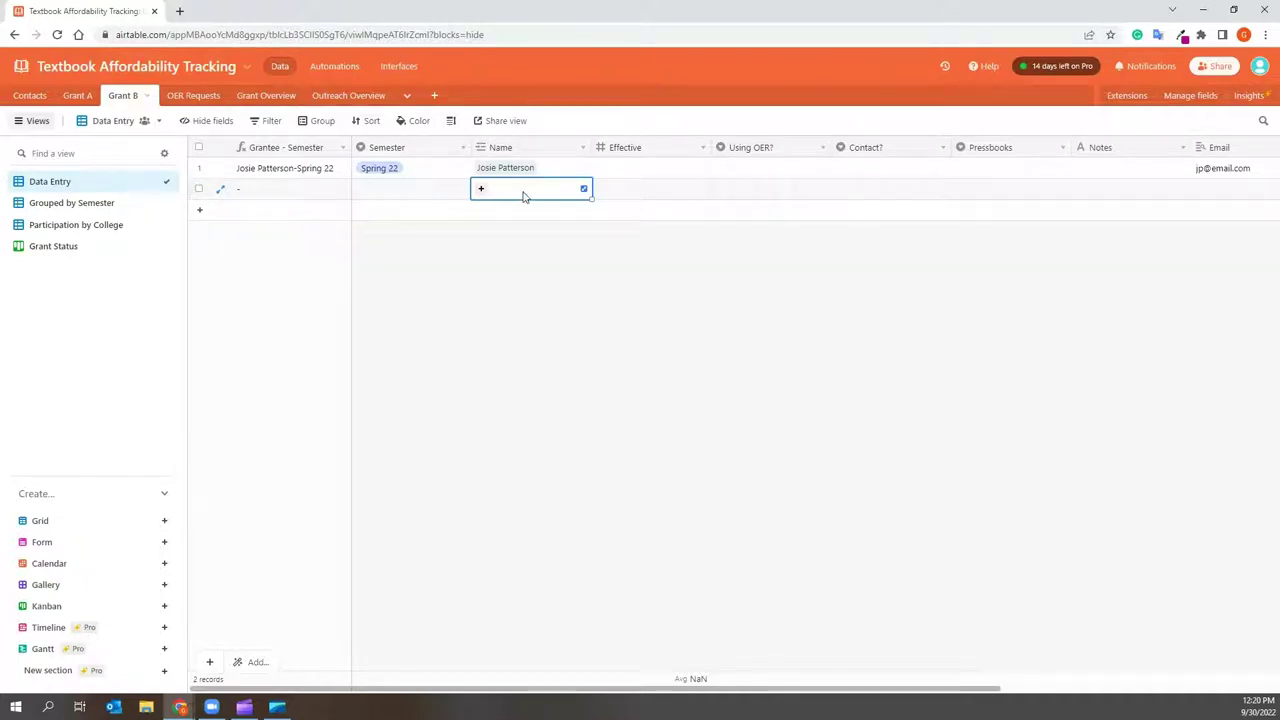
key("ctrl+v")
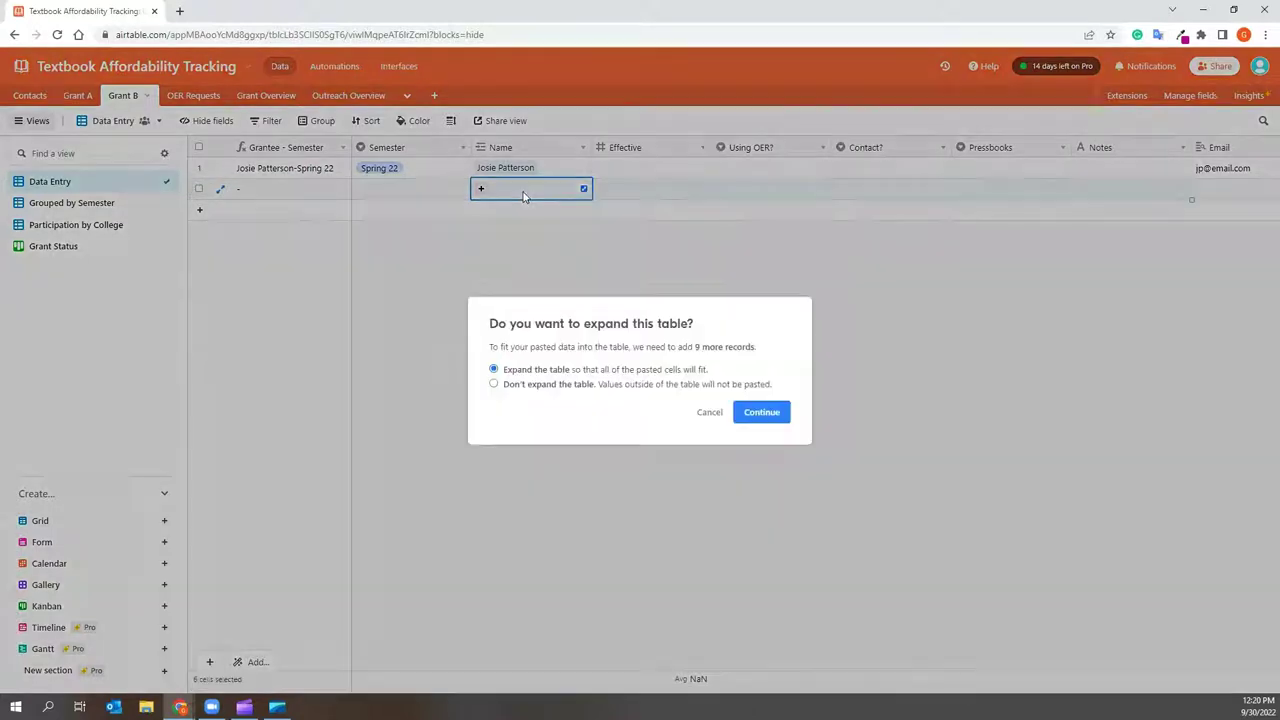
left_click(772, 414)
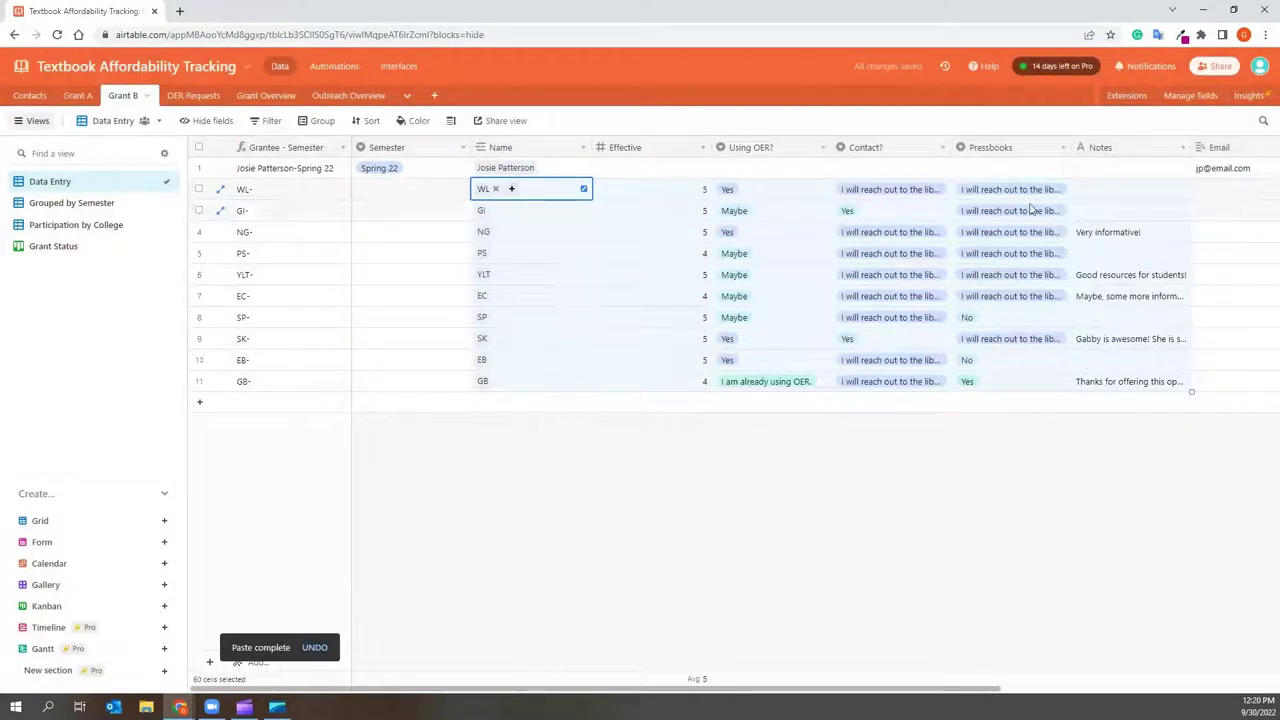
left_click(58, 205)
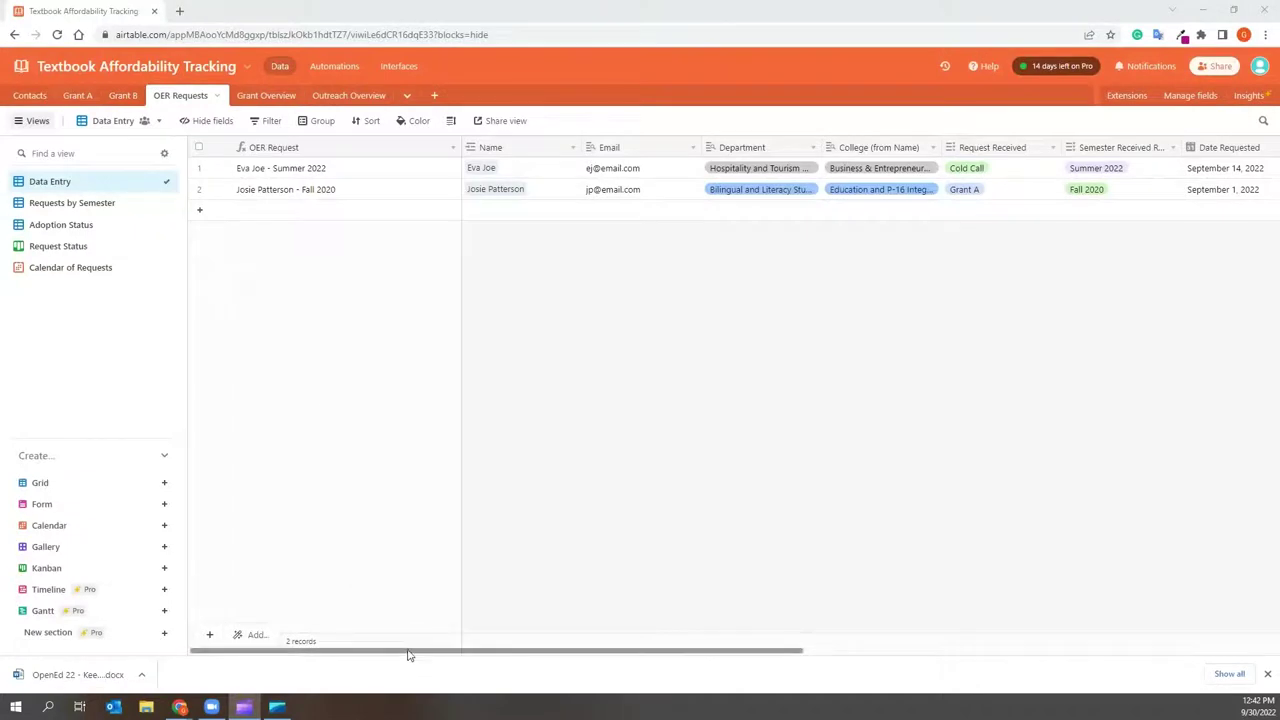
Add a new record in the OER Requests Data Entry view and link its Name field to the first existing contact
left_click_drag(408, 655, 370, 650)
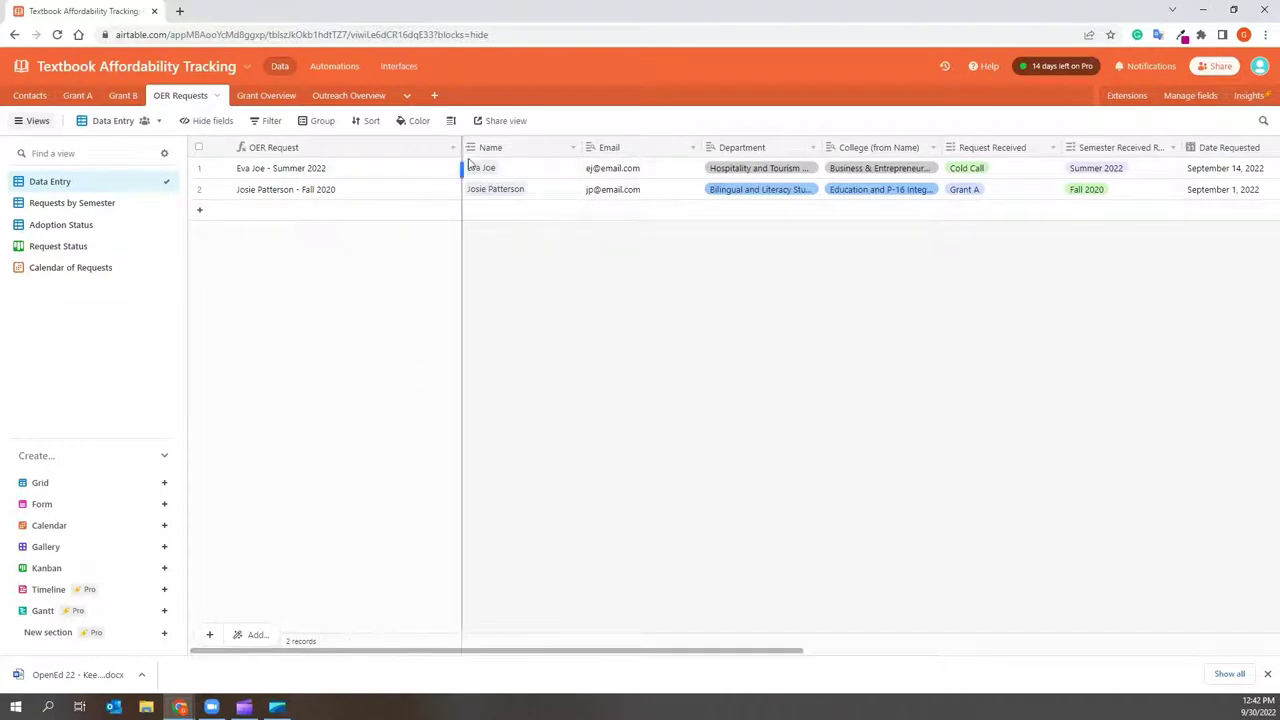
left_click(494, 215)
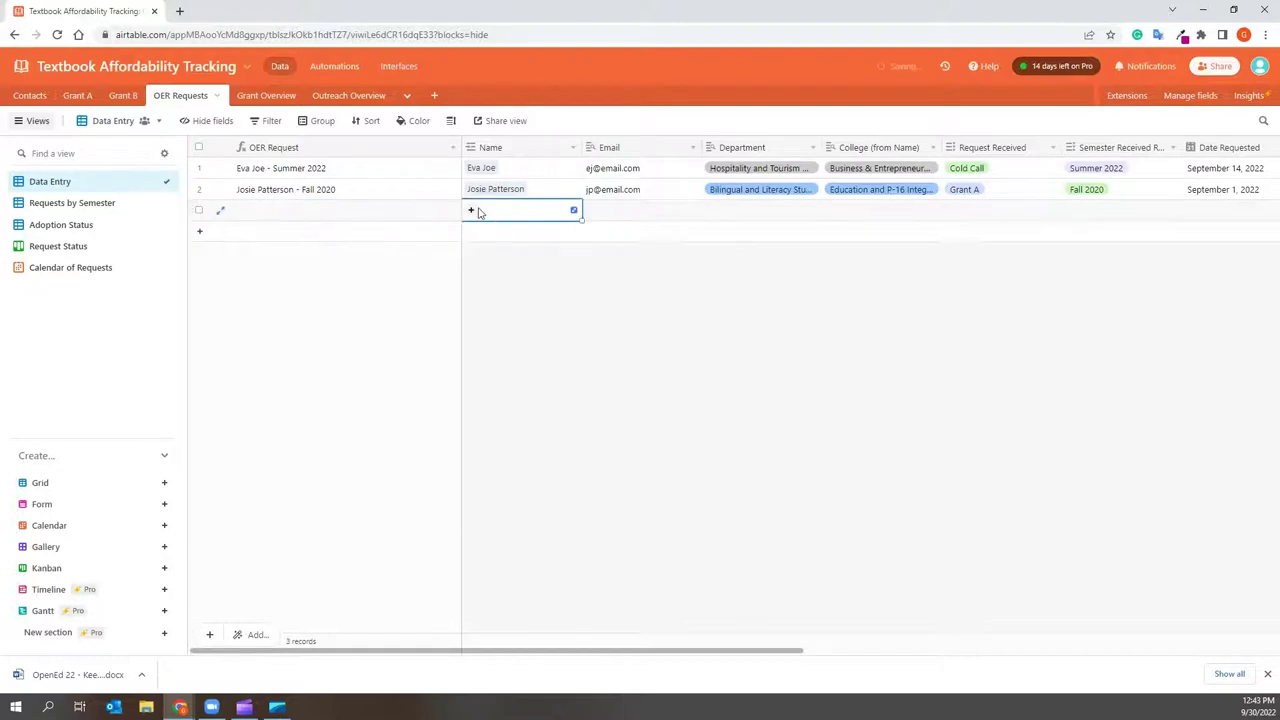
left_click(473, 213)
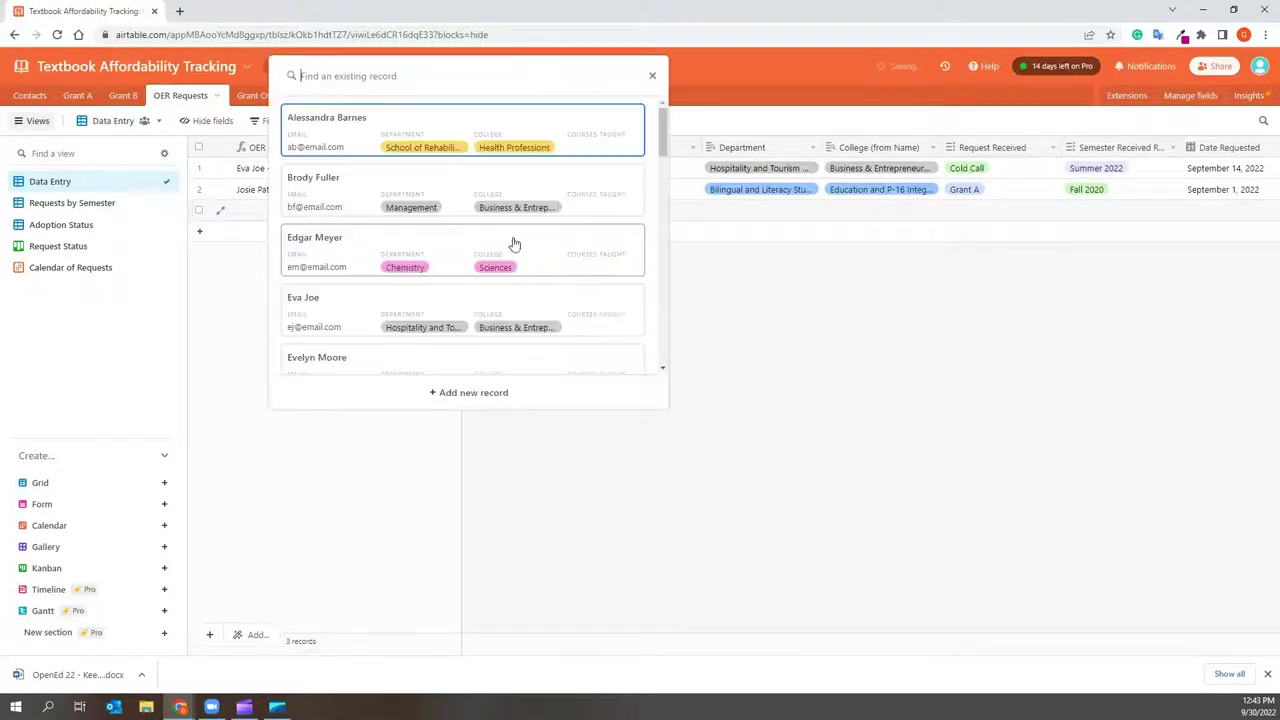
left_click(445, 147)
left_click(645, 220)
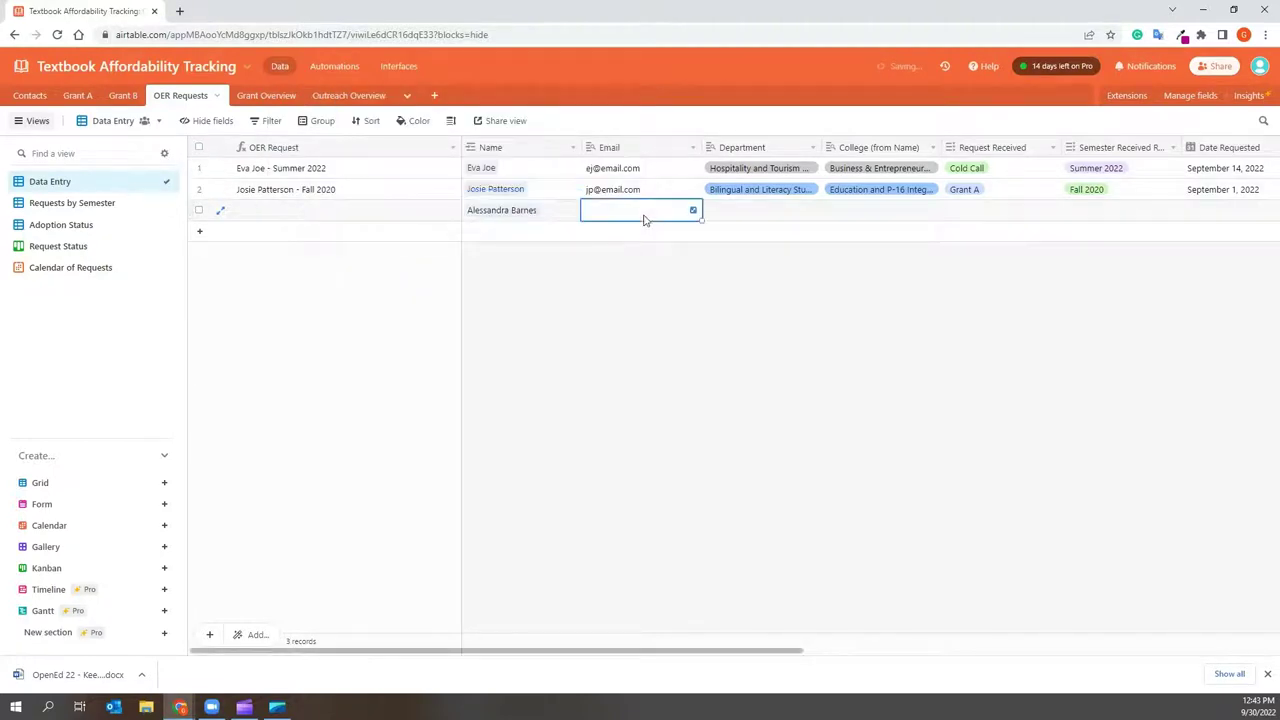
left_click(744, 217)
left_click(866, 218)
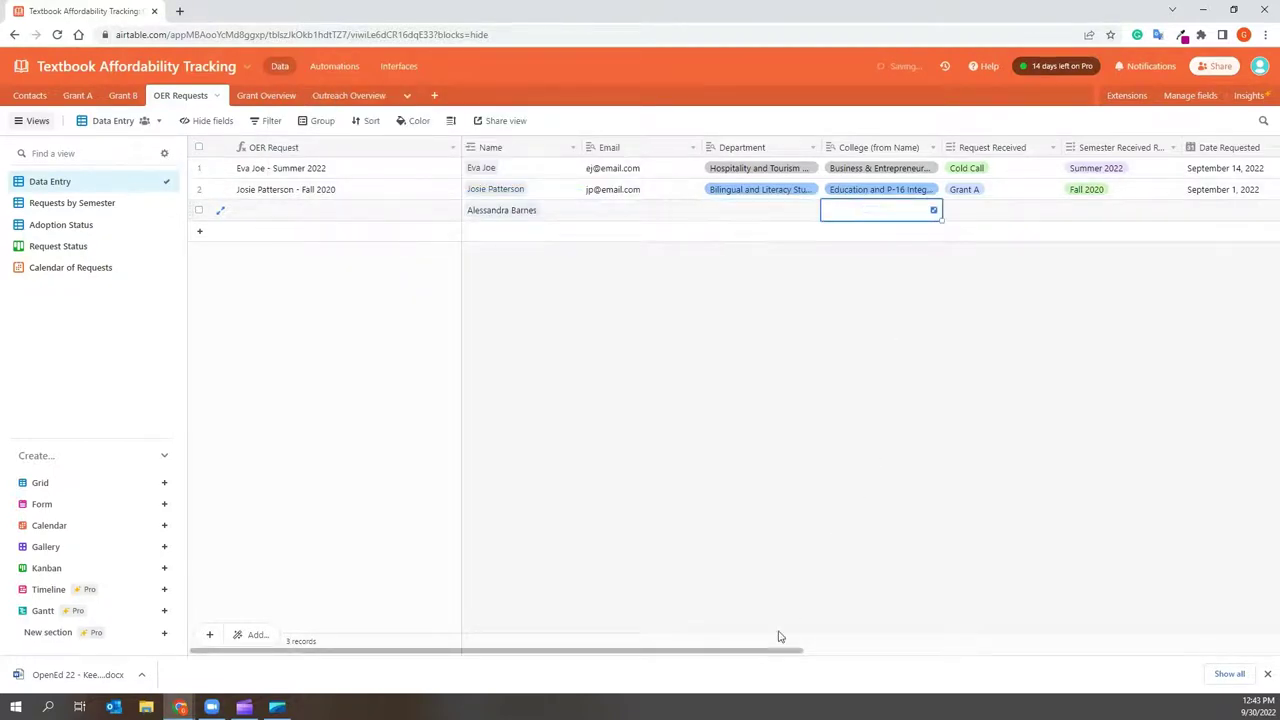
Attach "OpenEd 22 - Keeping Track of What's What.docx" to the new OER request's OER List/Syllabus field
left_click_drag(777, 650, 1245, 648)
left_click(895, 219)
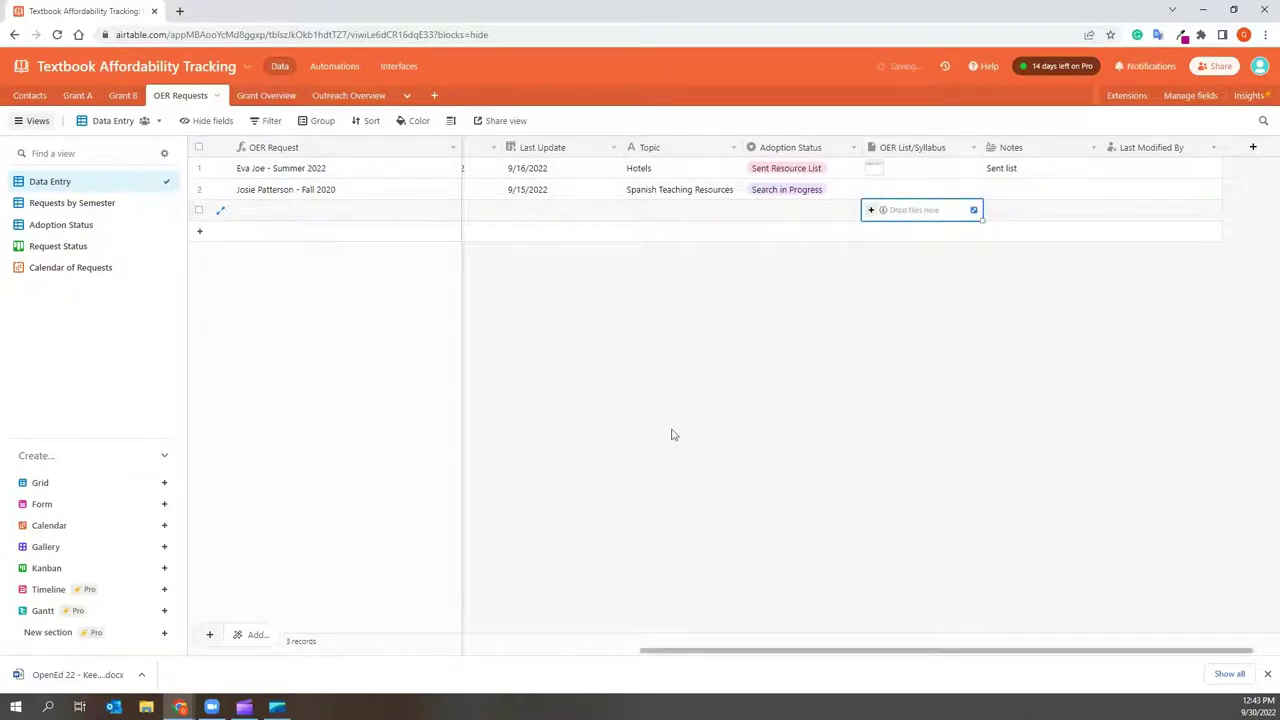
left_click(871, 212)
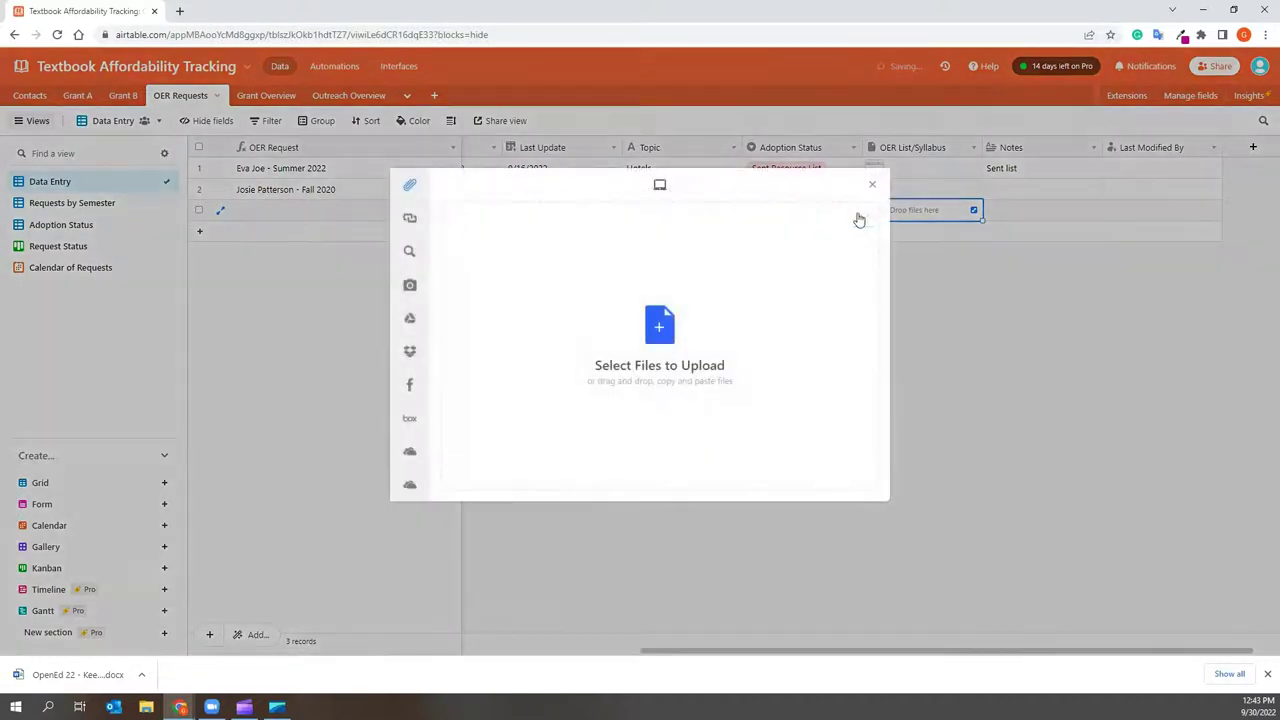
left_click_drag(51, 677, 682, 338)
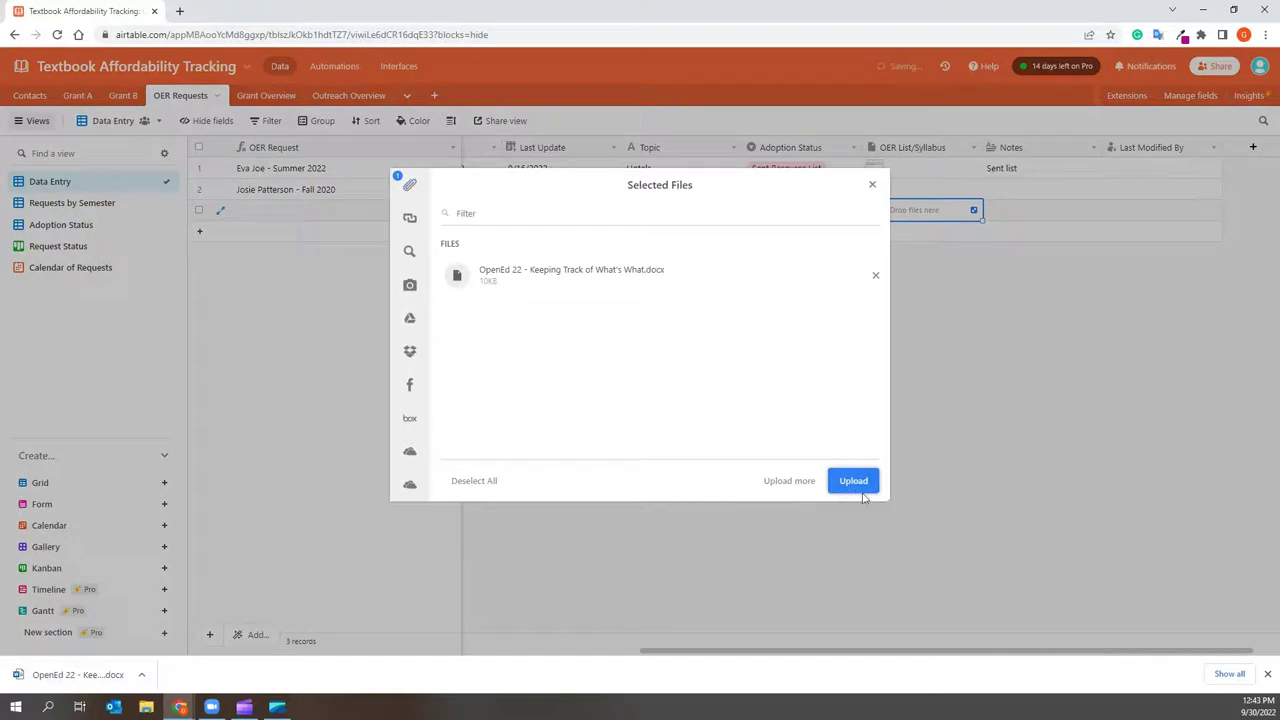
left_click(855, 484)
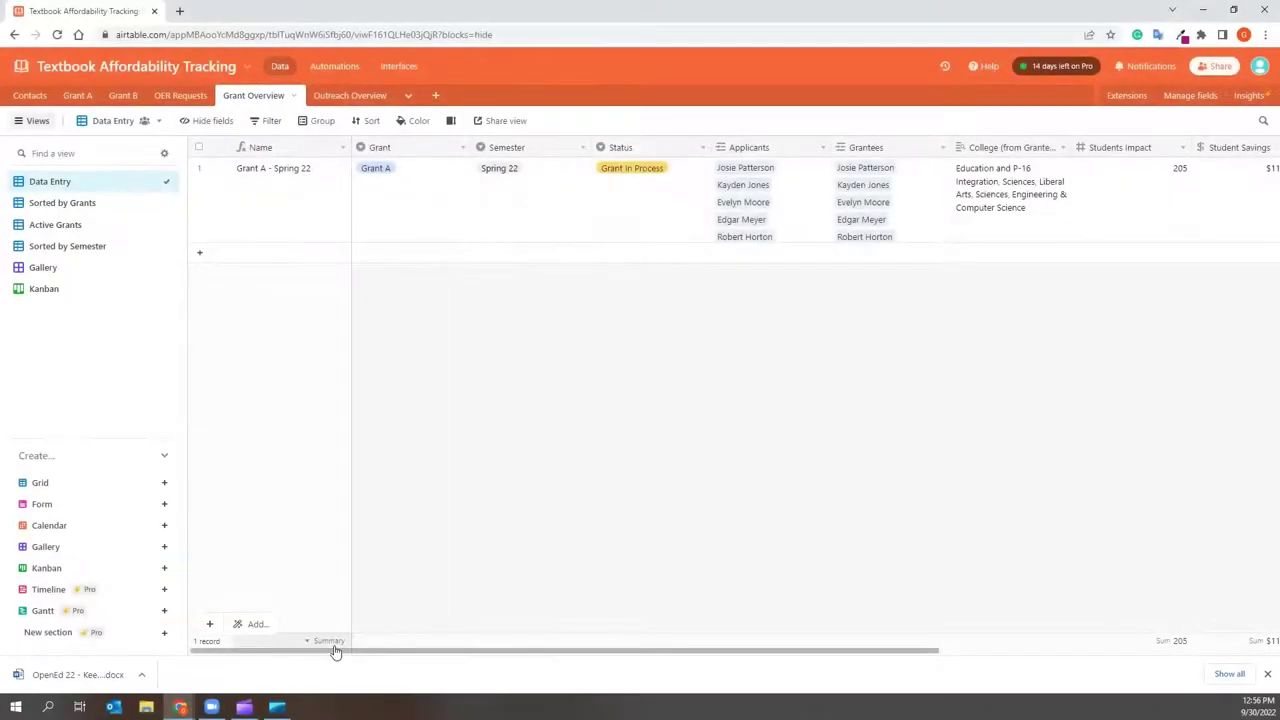
Look across the Grant Overview table's columns, from Status and Applicants to Student Savings, Investment and ROI
left_click_drag(340, 654, 432, 688)
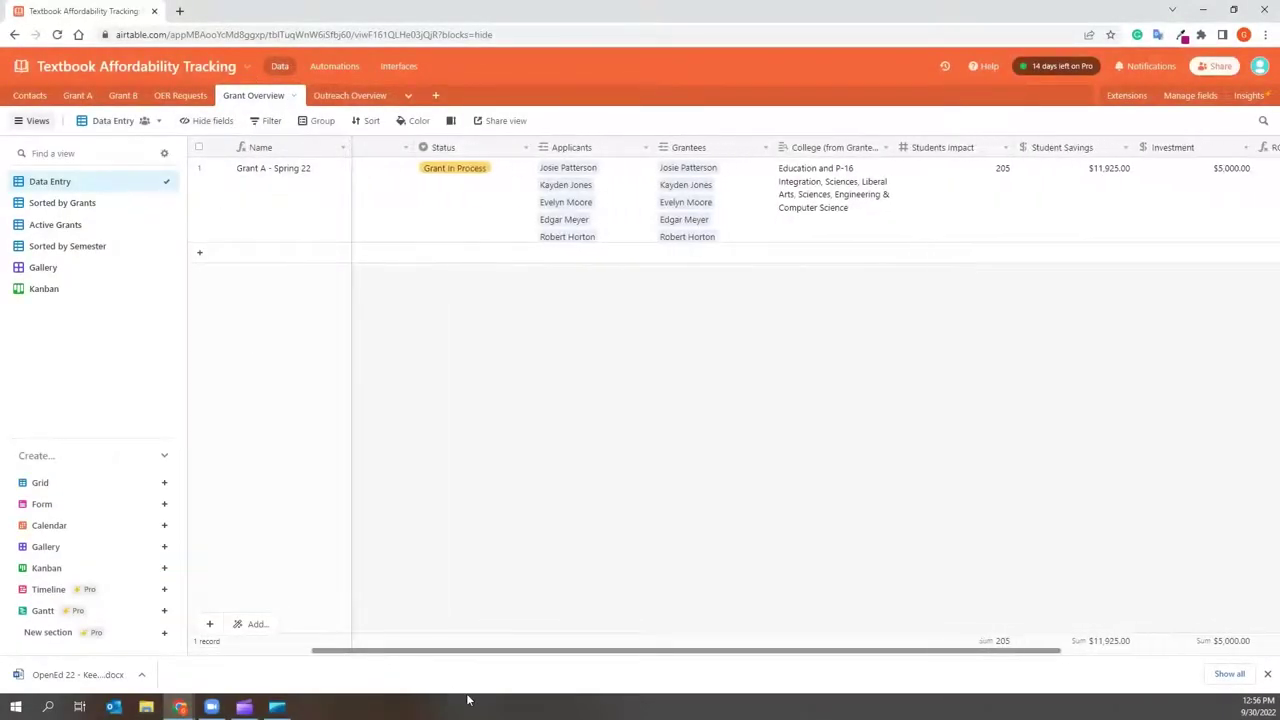
mouse_move(473, 700)
left_mouse_down()
mouse_move(546, 709)
mouse_move(450, 695)
left_mouse_up()
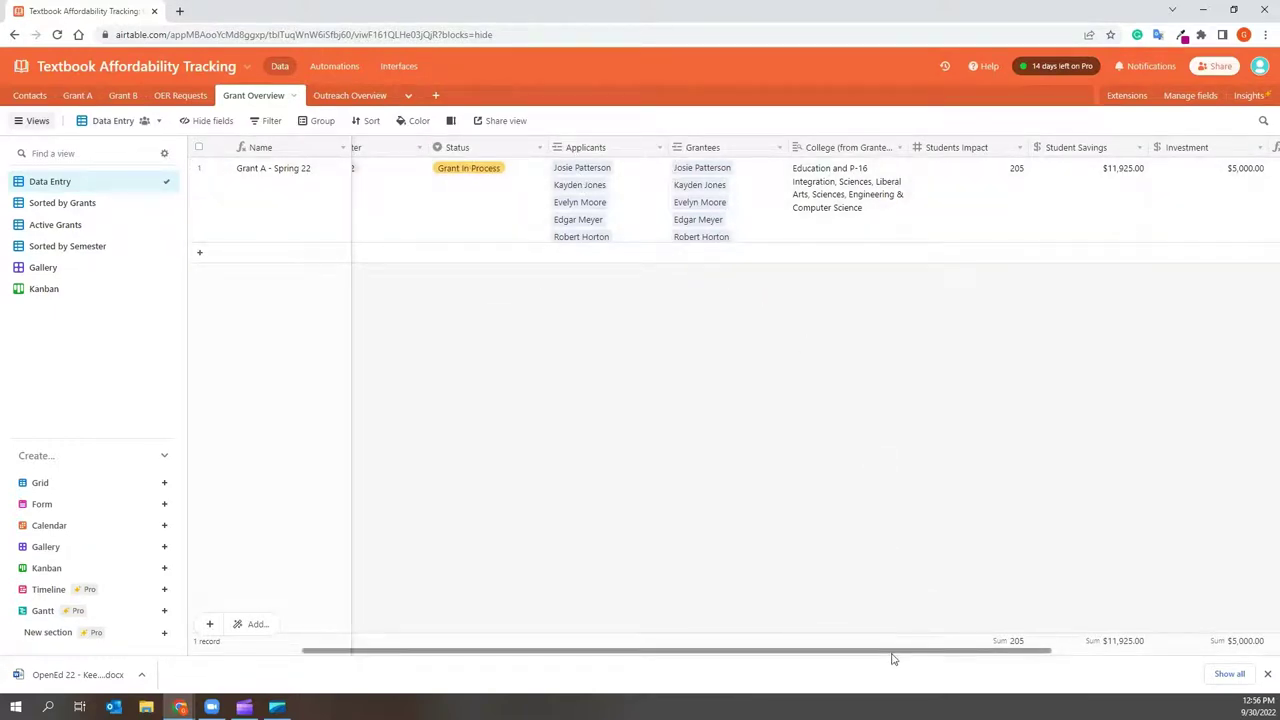
left_click_drag(891, 655, 1135, 675)
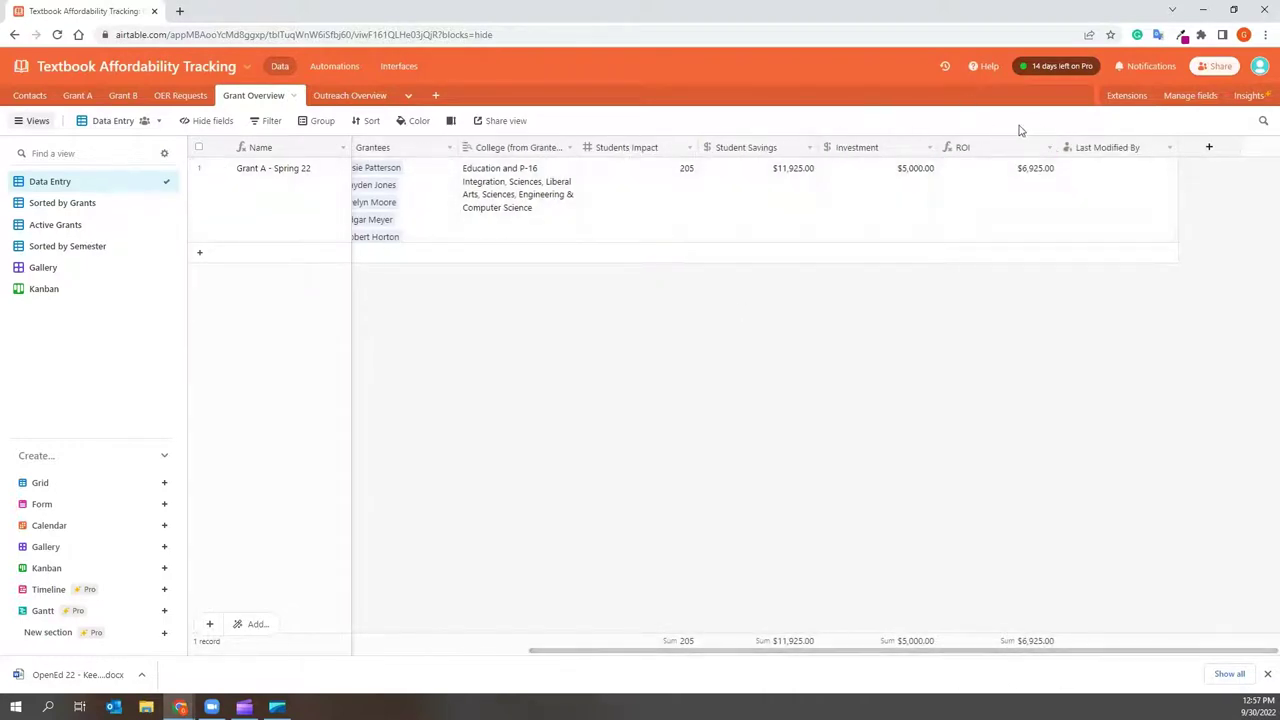
left_click(77, 97)
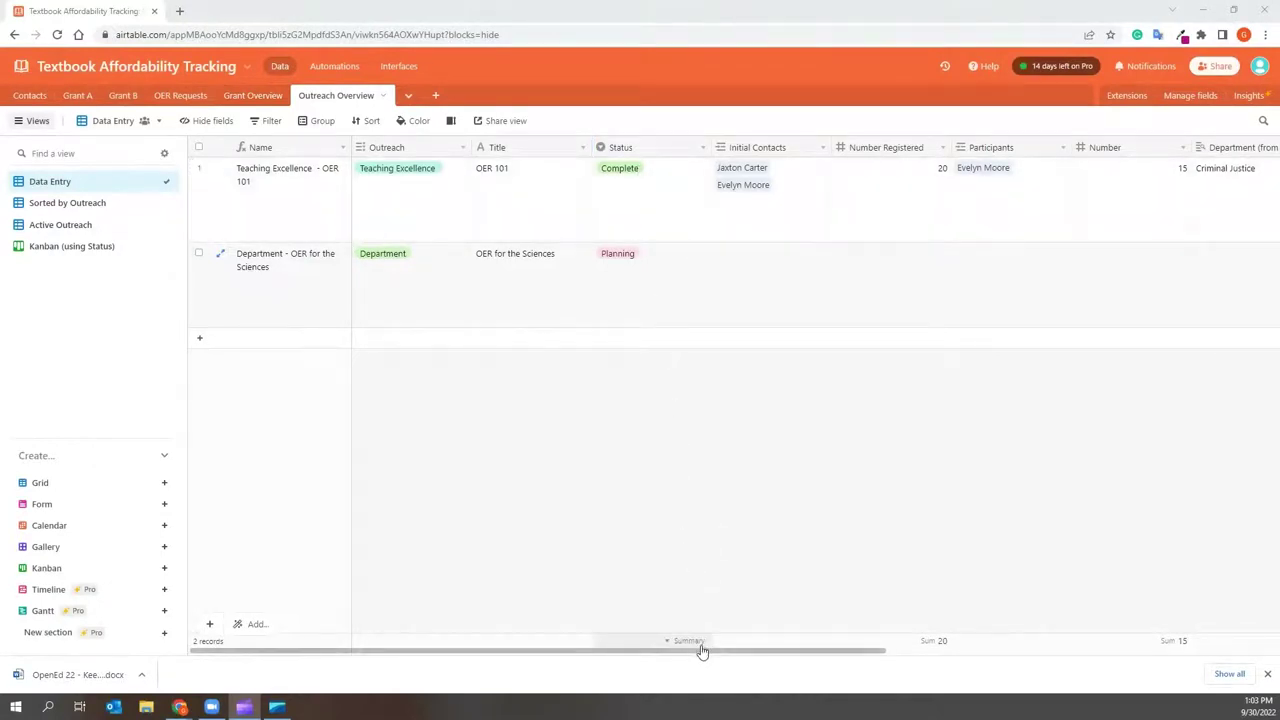
Examine the Outreach Overview columns, viewing the available contacts for the OER 101 record's Participants and its Chat attachment field
left_click_drag(709, 656, 858, 668)
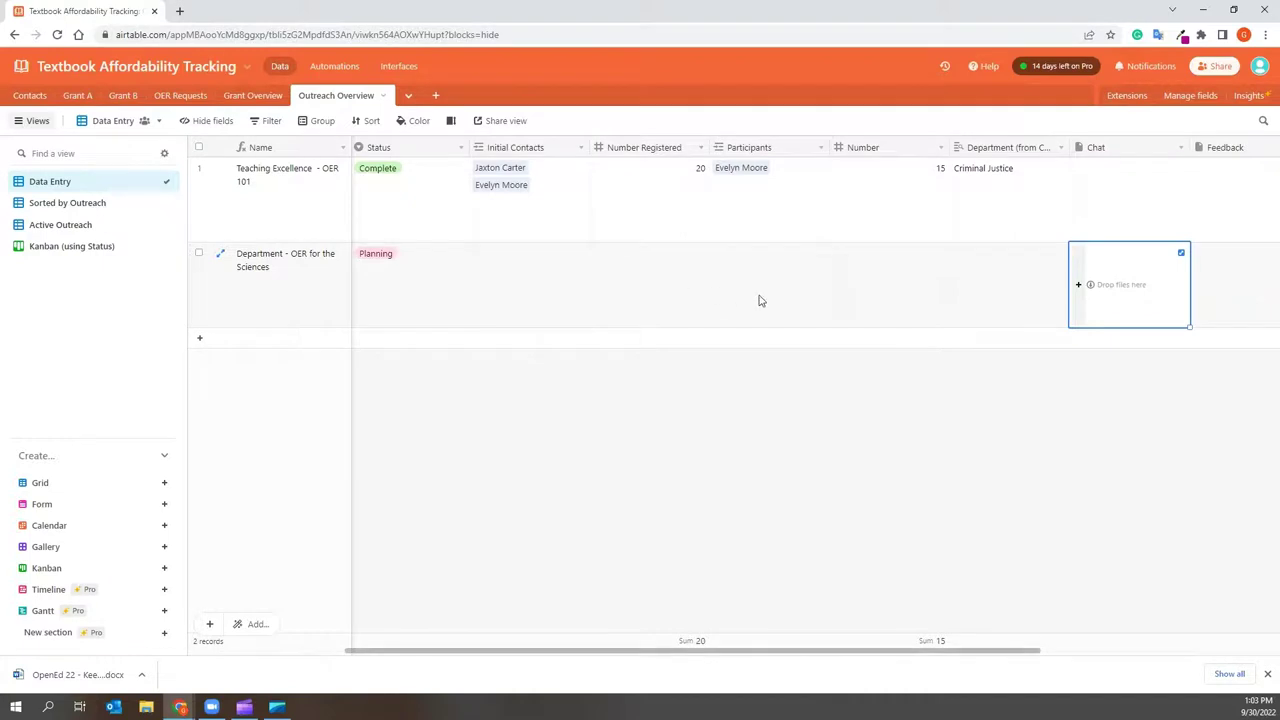
left_click(733, 195)
left_click(790, 170)
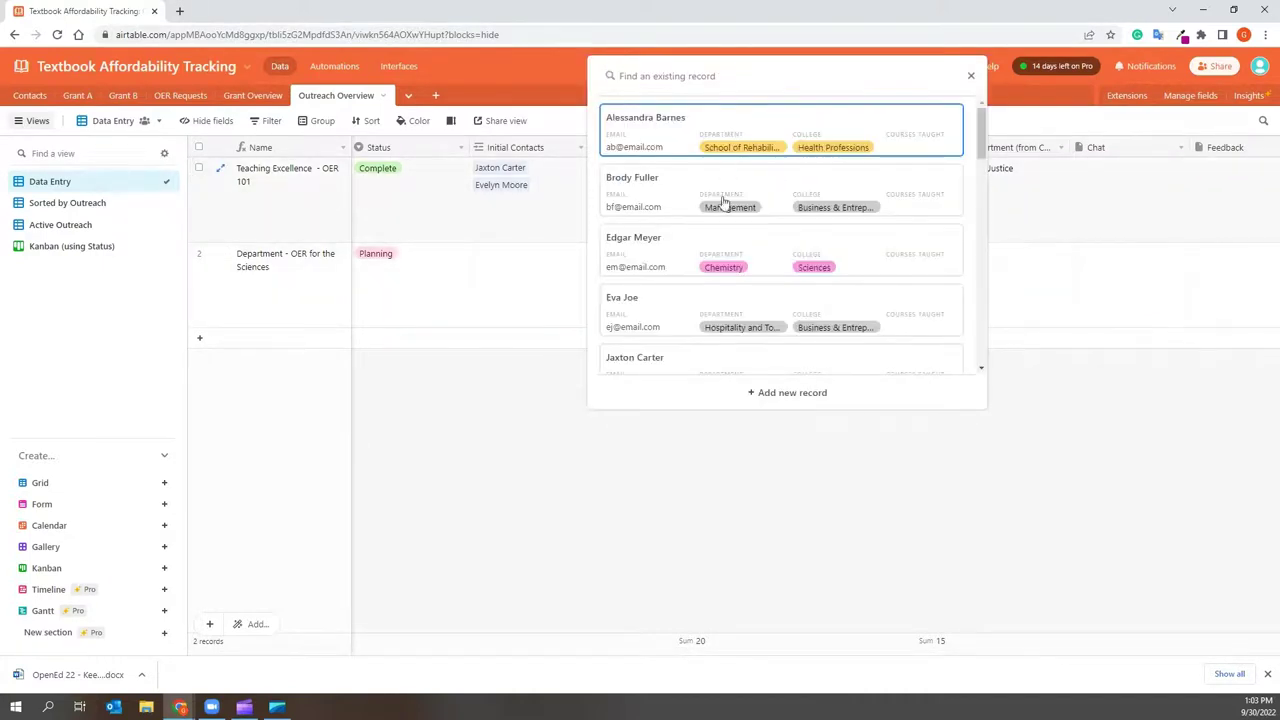
left_click(818, 558)
left_click(1120, 194)
left_click(1078, 200)
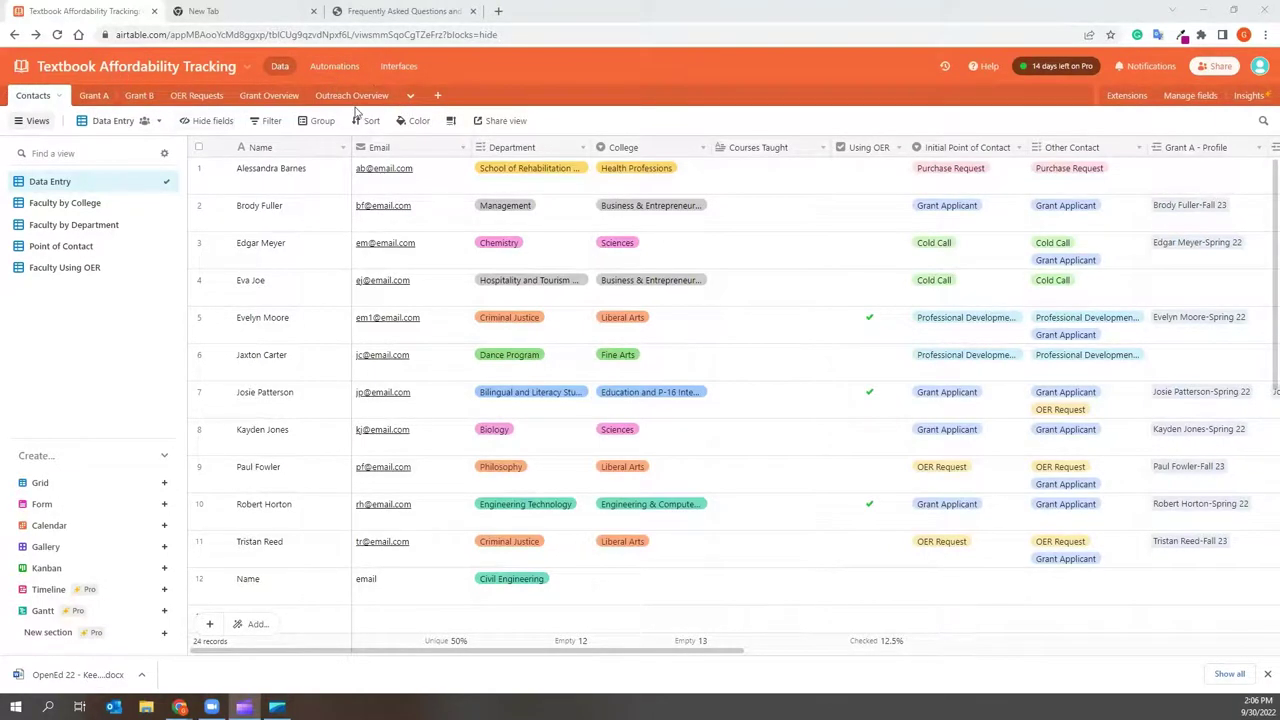
Search Airtable Universe for "Textbook affor" and open the Textbook Affordability Tracking base listing
left_click(22, 68)
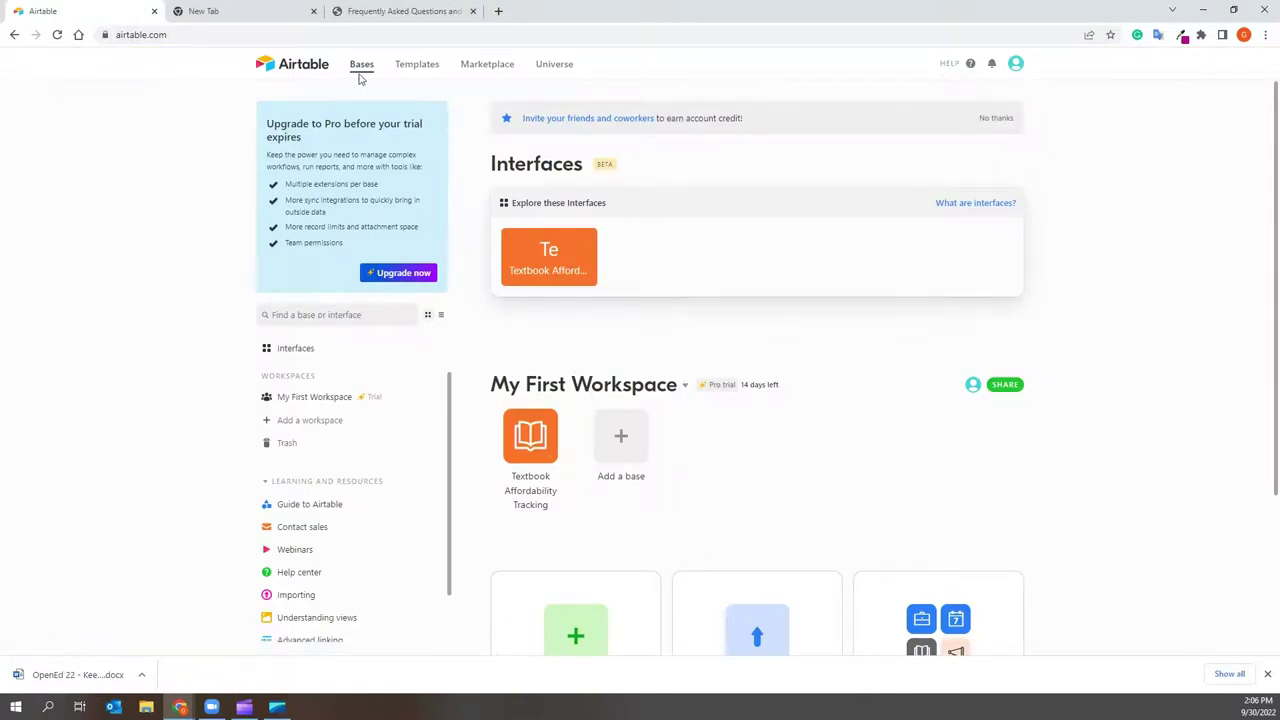
left_click(551, 68)
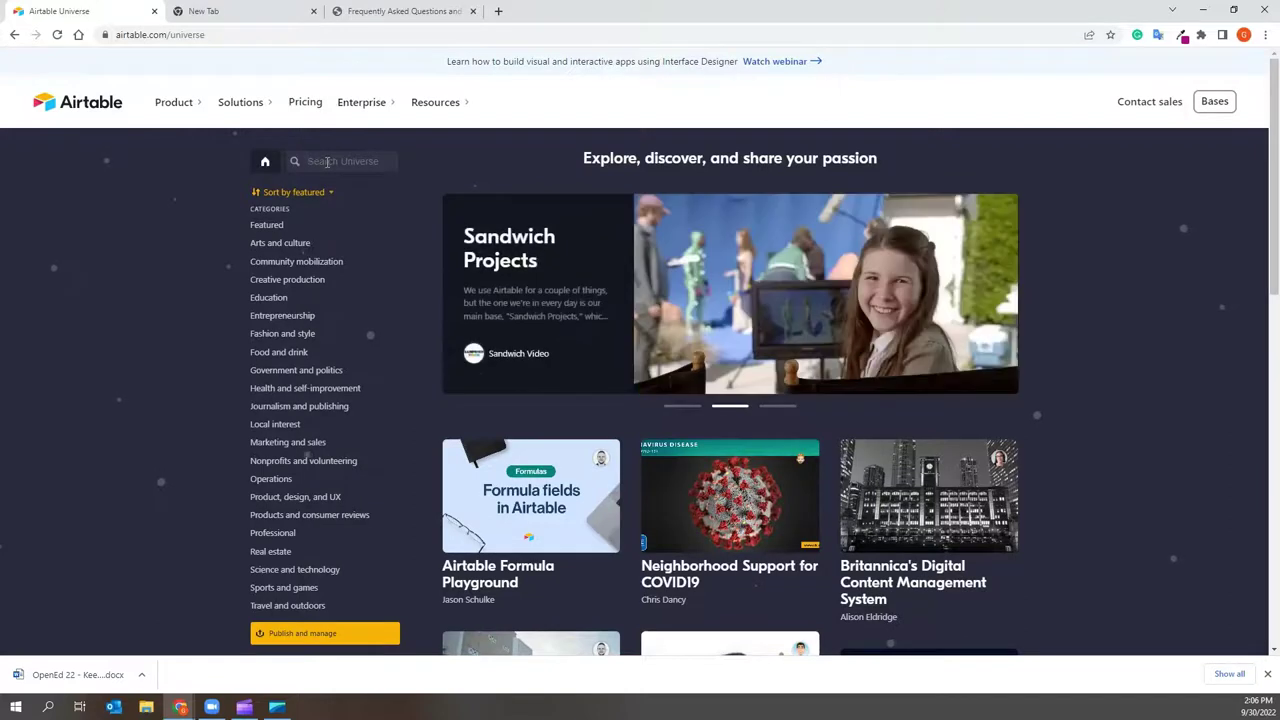
type("Textbook ")
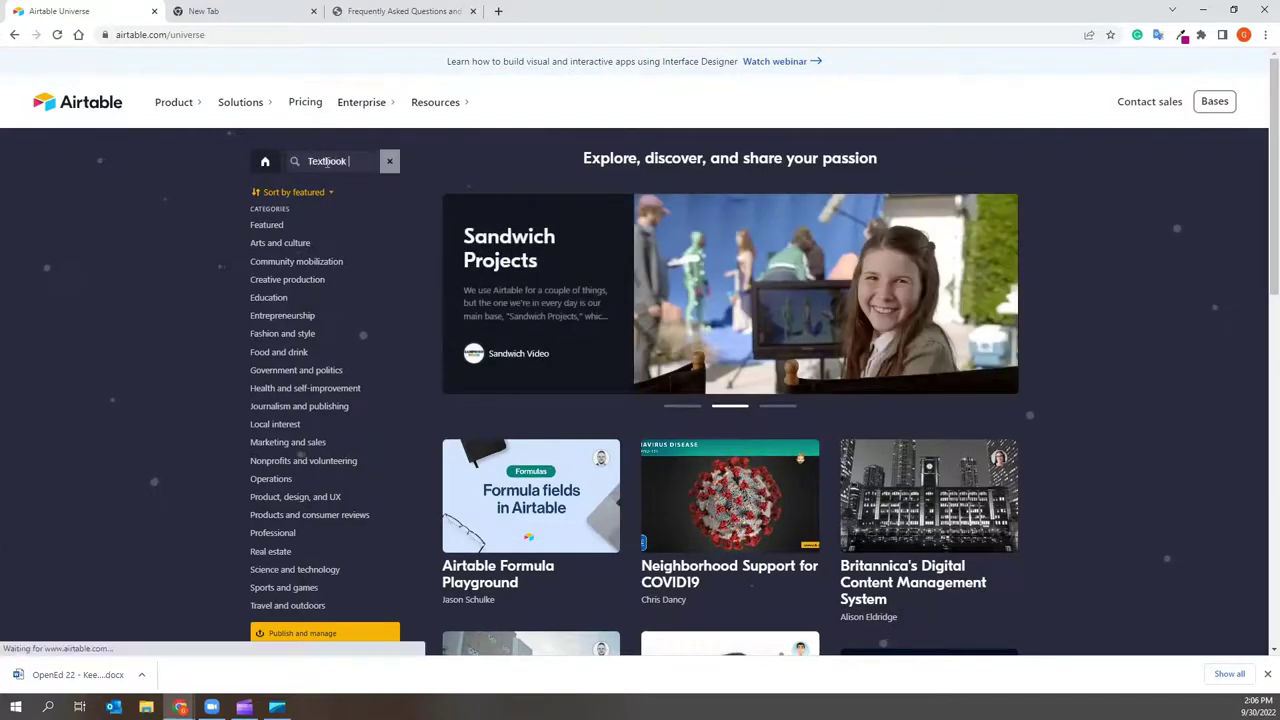
type("affor")
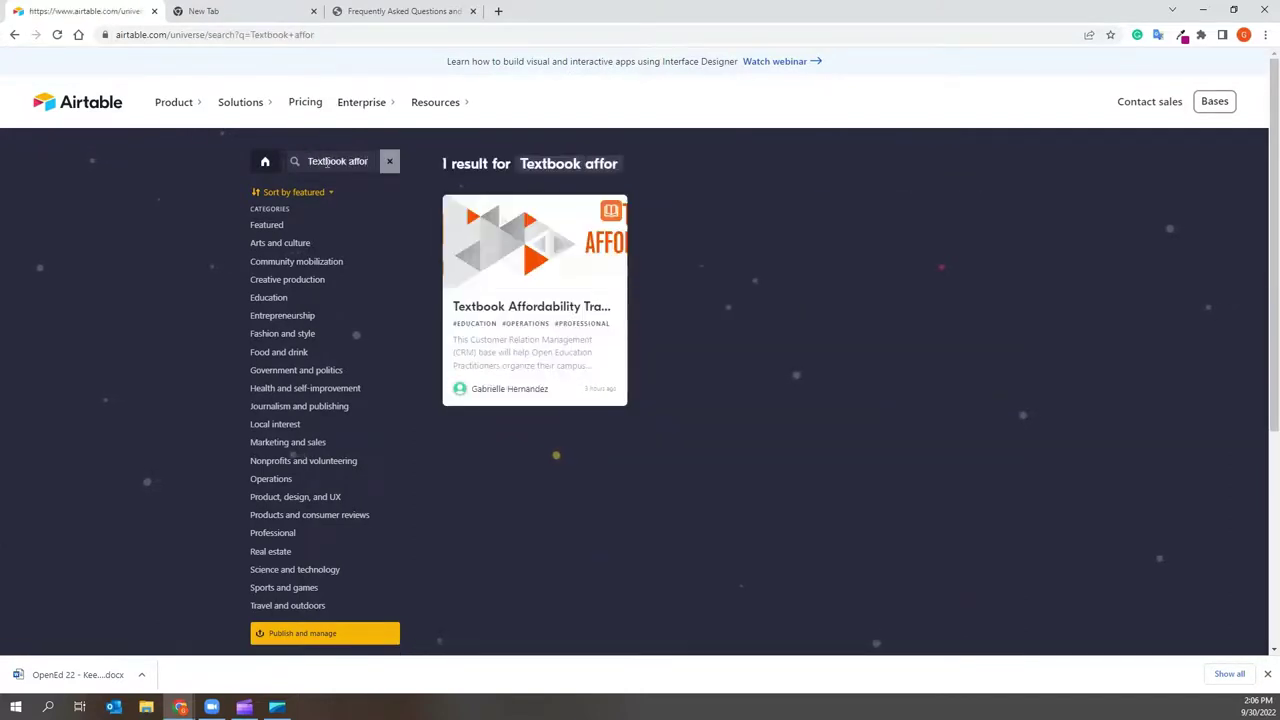
left_click(537, 303)
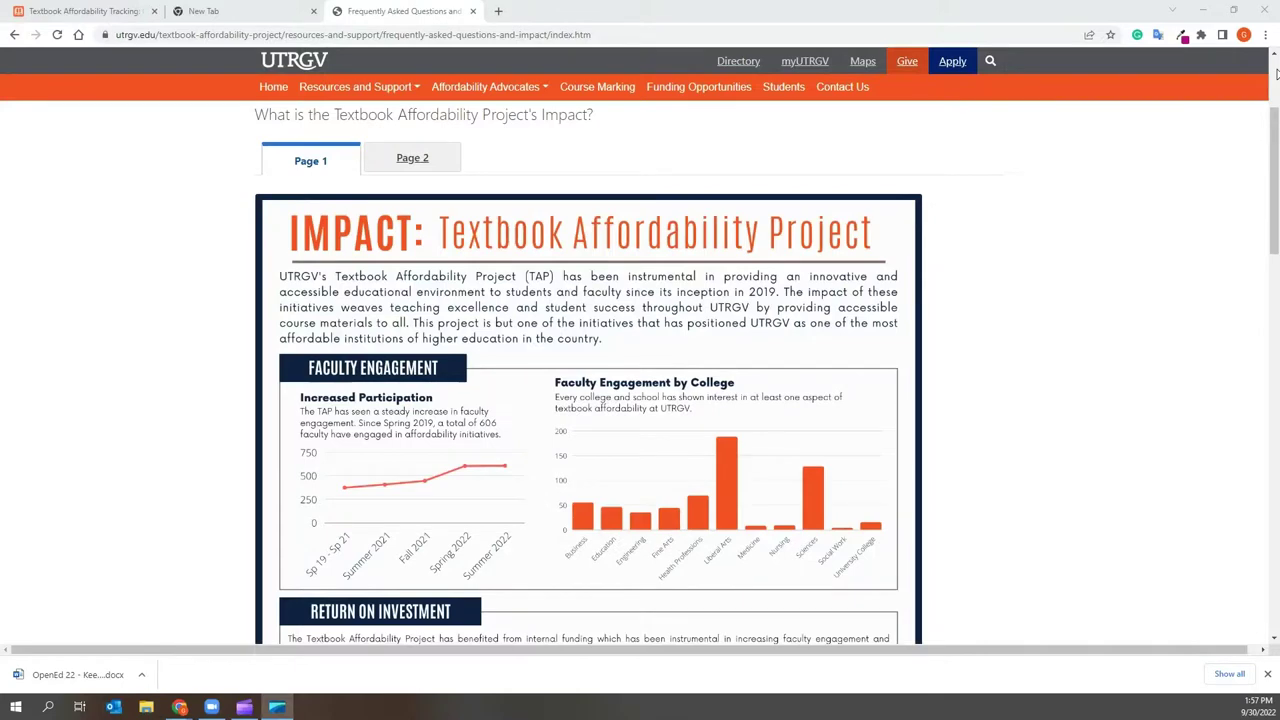
Read the Textbook Affordability Project impact page down to its Return on Investment charts
scroll(1276, 75, "down", 4)
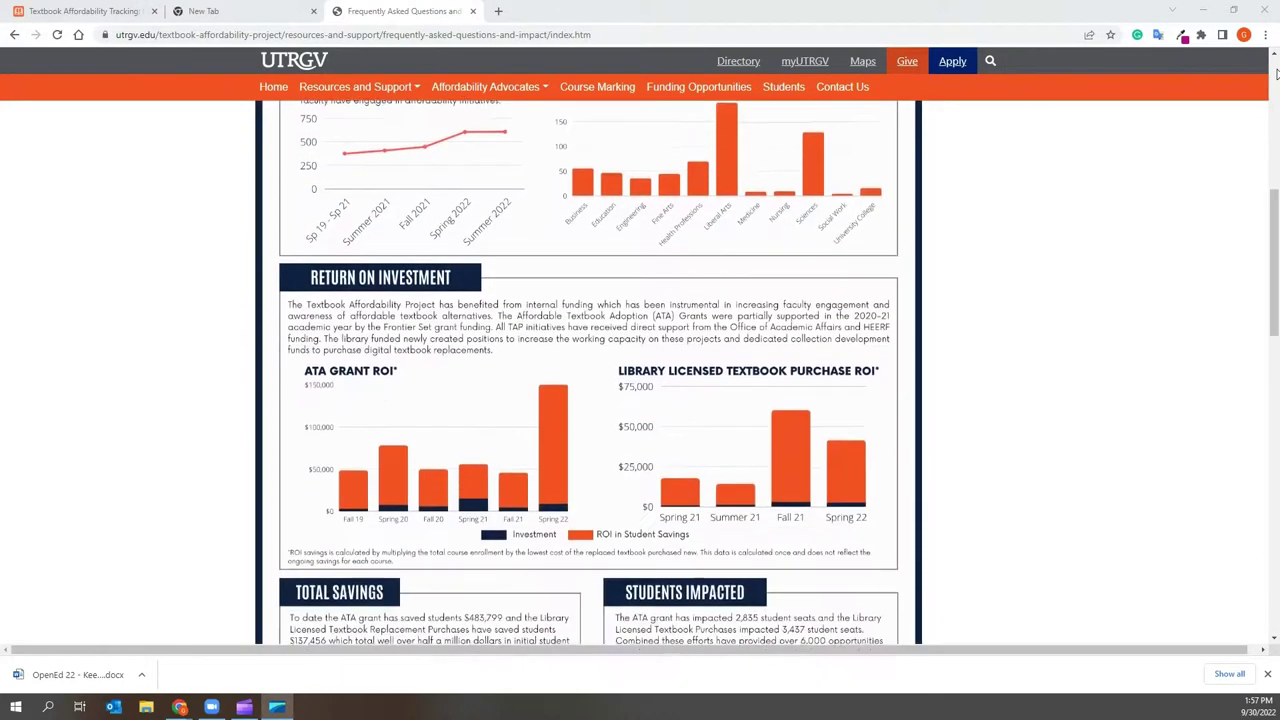